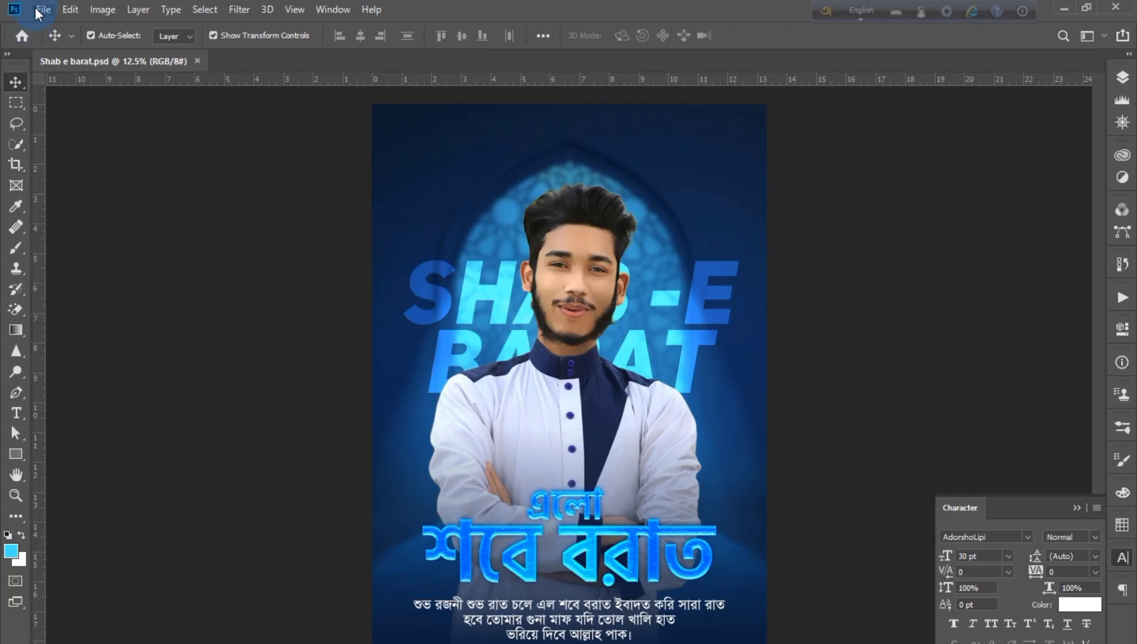
Create a blank 4000 × 5500 px, 300 ppi document and collapse the Character panel.
{"action": "left_click", "coordinate": [43, 9]}
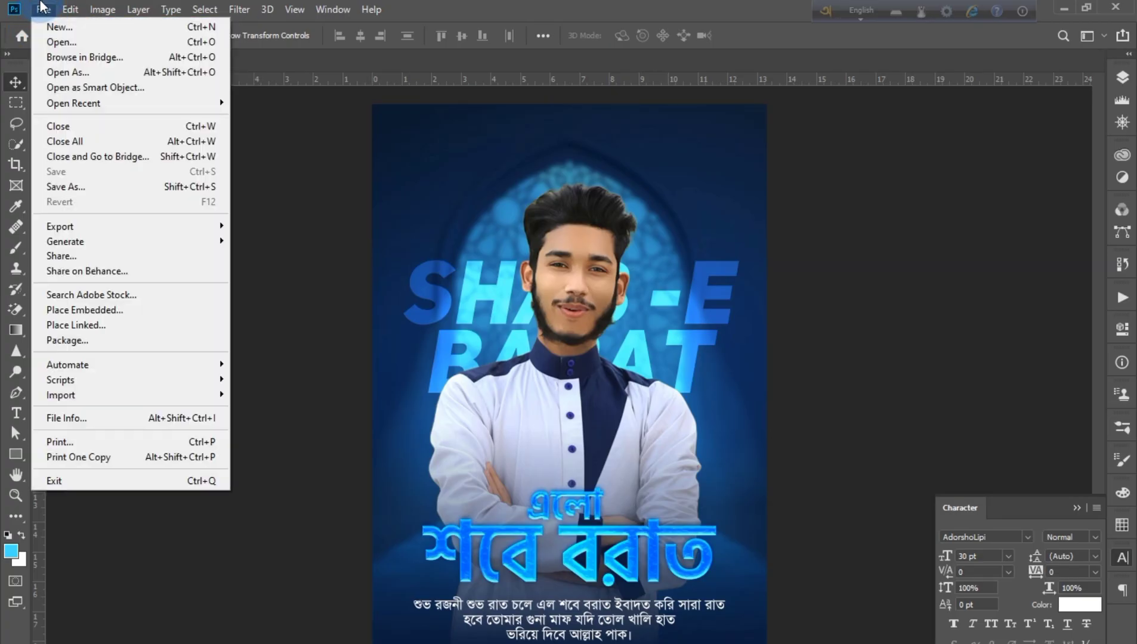
{"action": "left_click", "coordinate": [59, 27]}
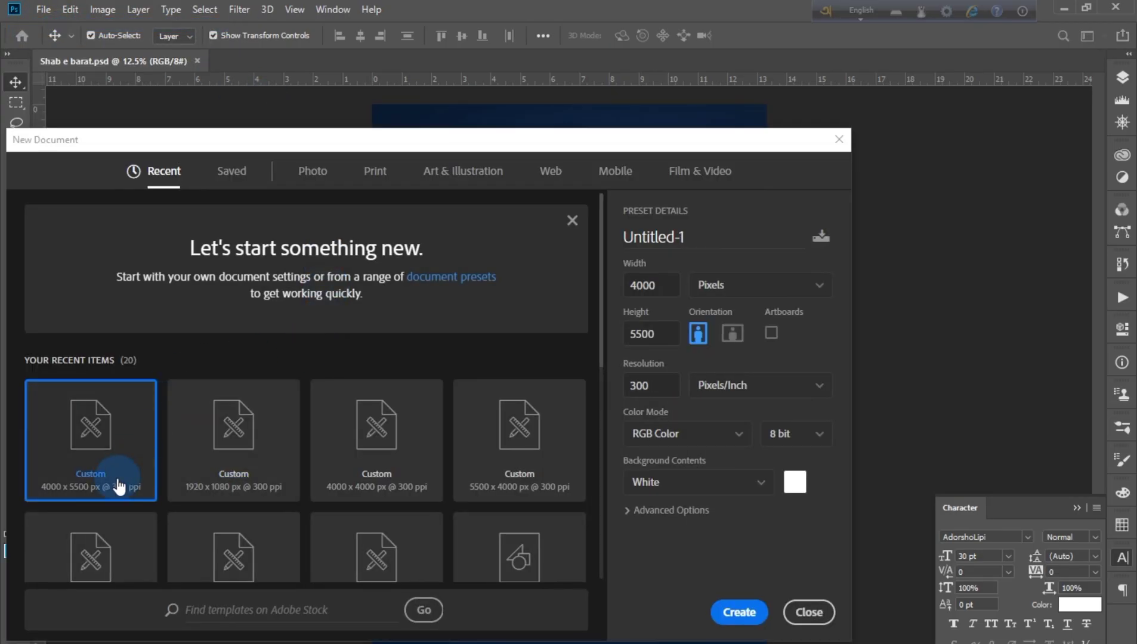
{"action": "double_click", "coordinate": [660, 286]}
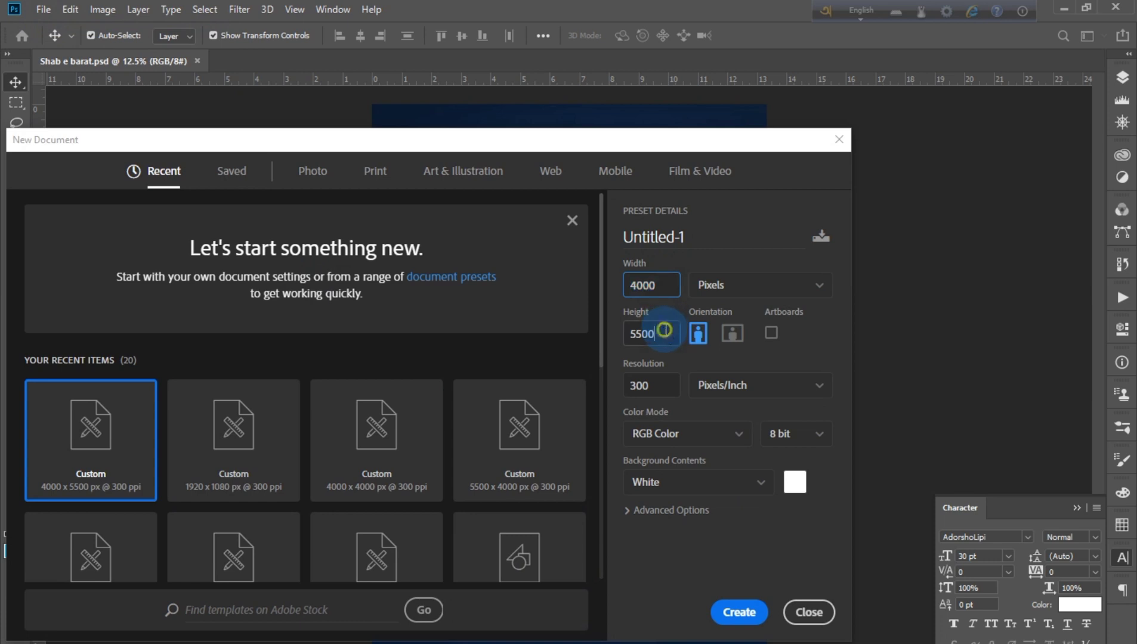
{"action": "double_click", "coordinate": [664, 331]}
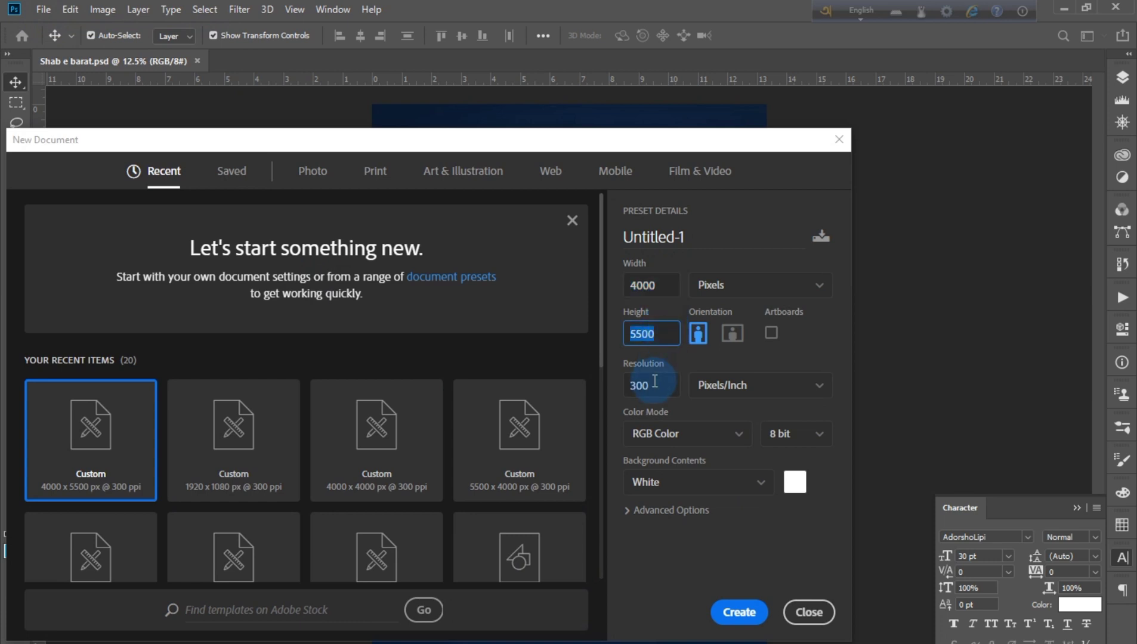
{"action": "left_click", "coordinate": [738, 614]}
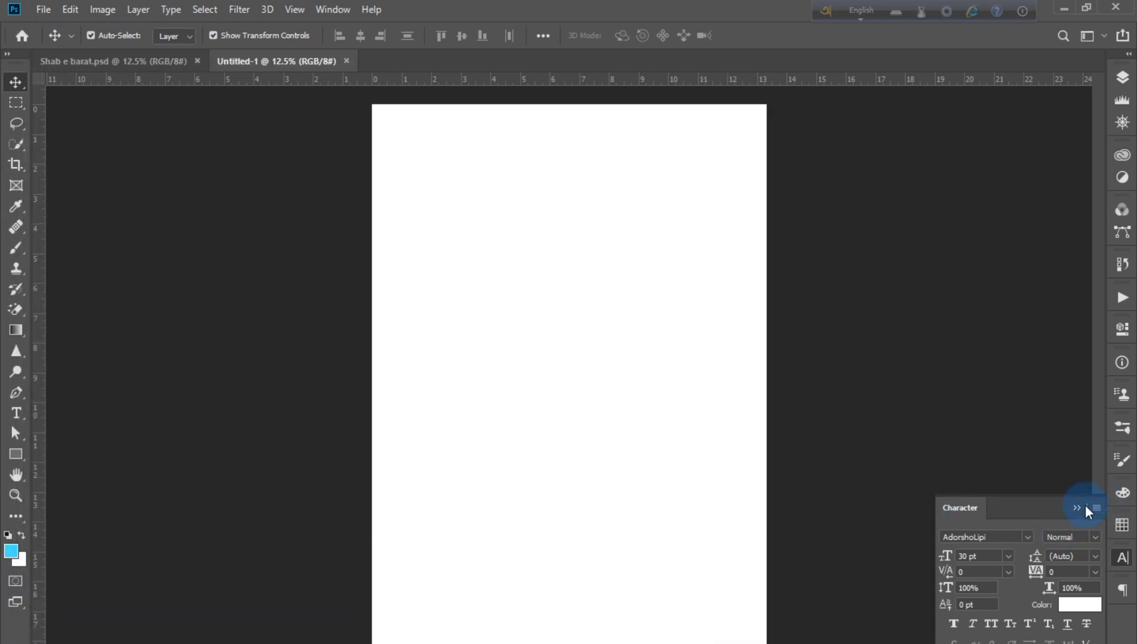
{"action": "left_click", "coordinate": [1085, 507]}
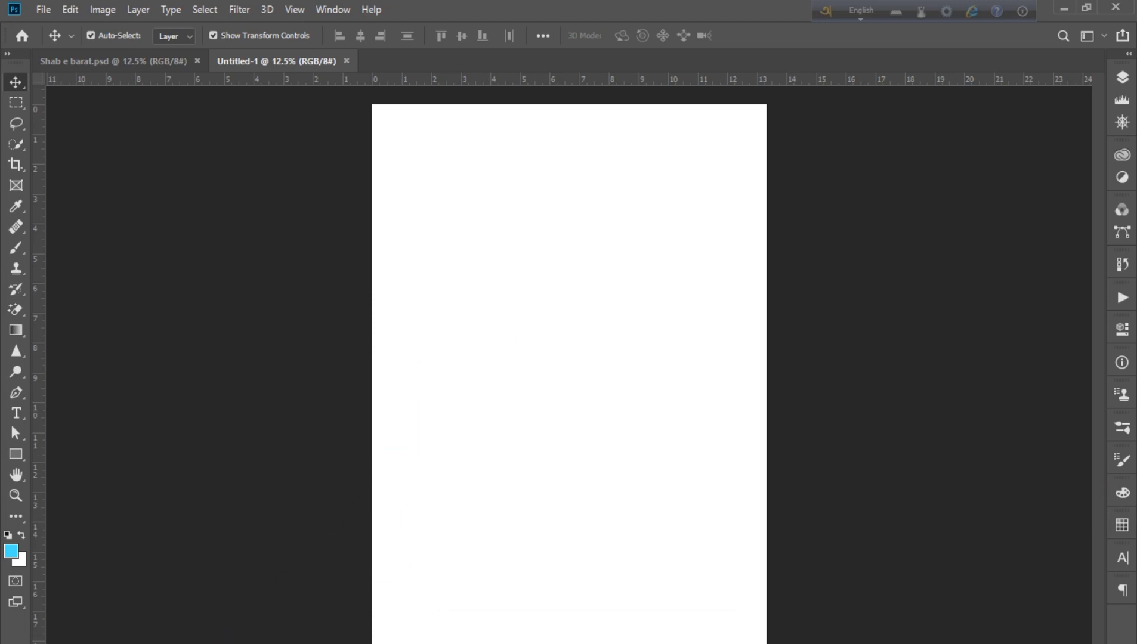
Search Freepik for 'islamic background' and download the moonlit mosque-window photo.
{"action": "type", "text": "background"}
{"action": "key", "text": "Return"}
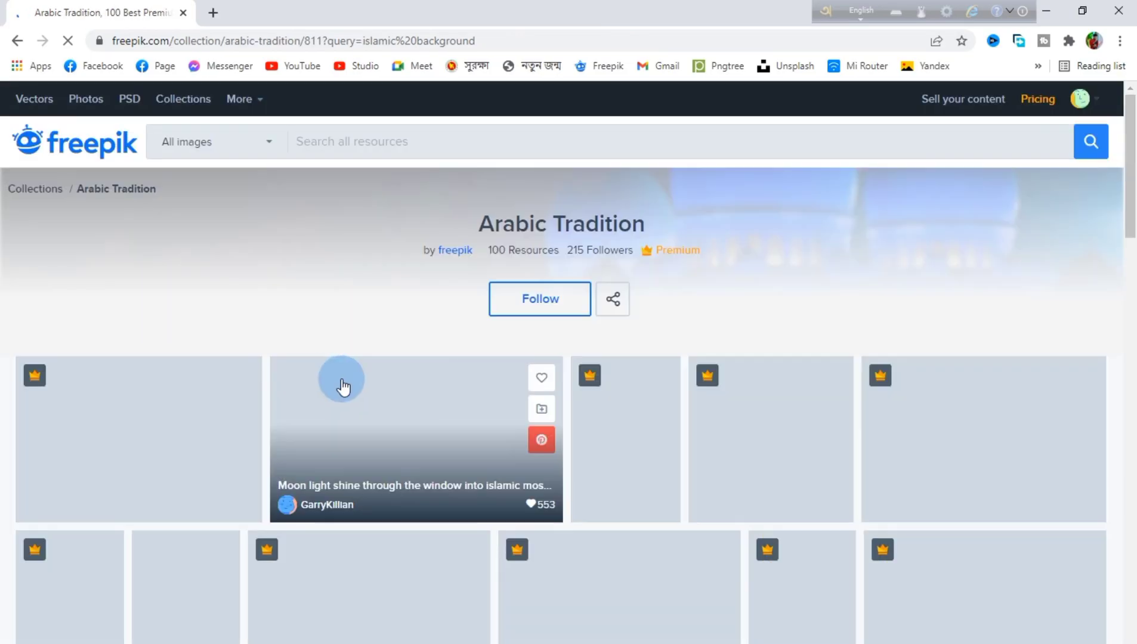
{"action": "left_click", "coordinate": [337, 380]}
{"action": "left_click", "coordinate": [889, 377]}
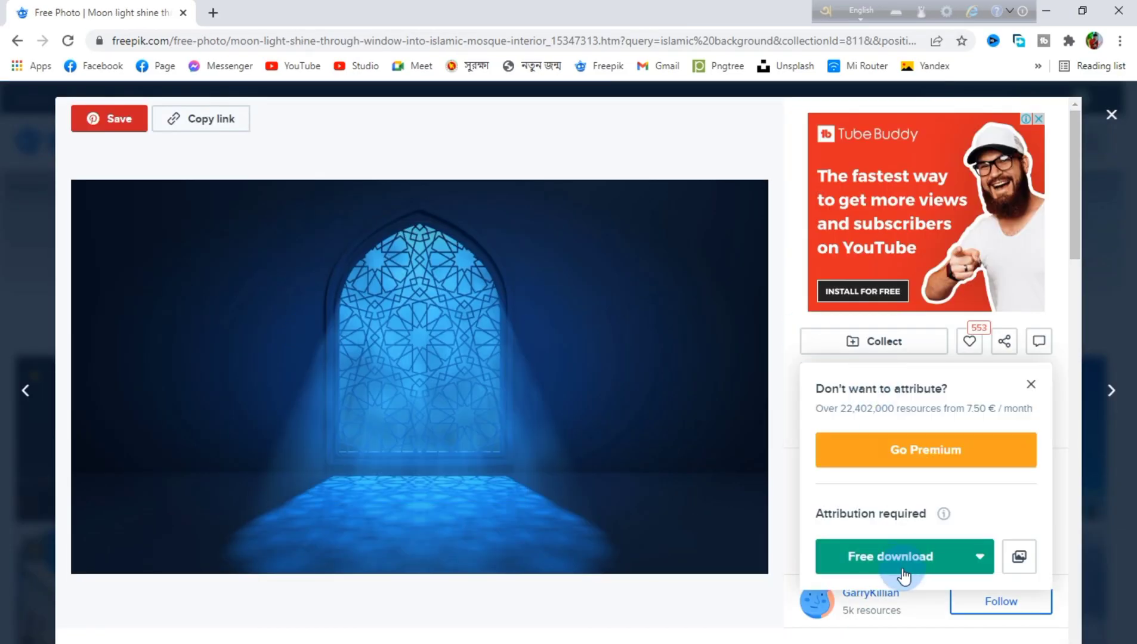
{"action": "left_click", "coordinate": [904, 574]}
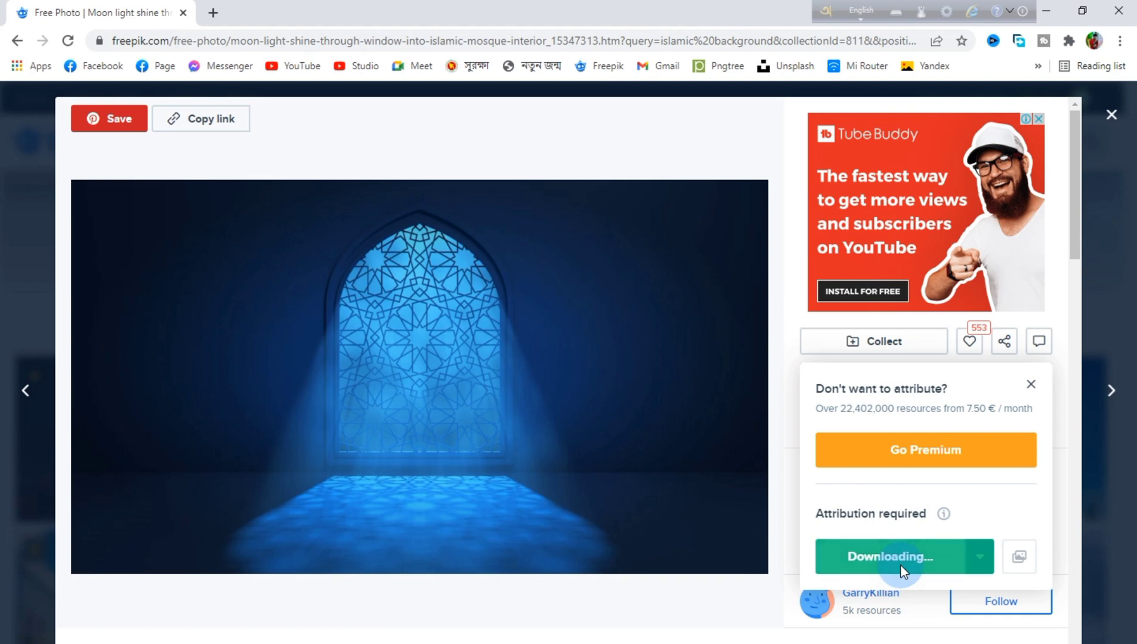
{"action": "right_click", "coordinate": [257, 301]}
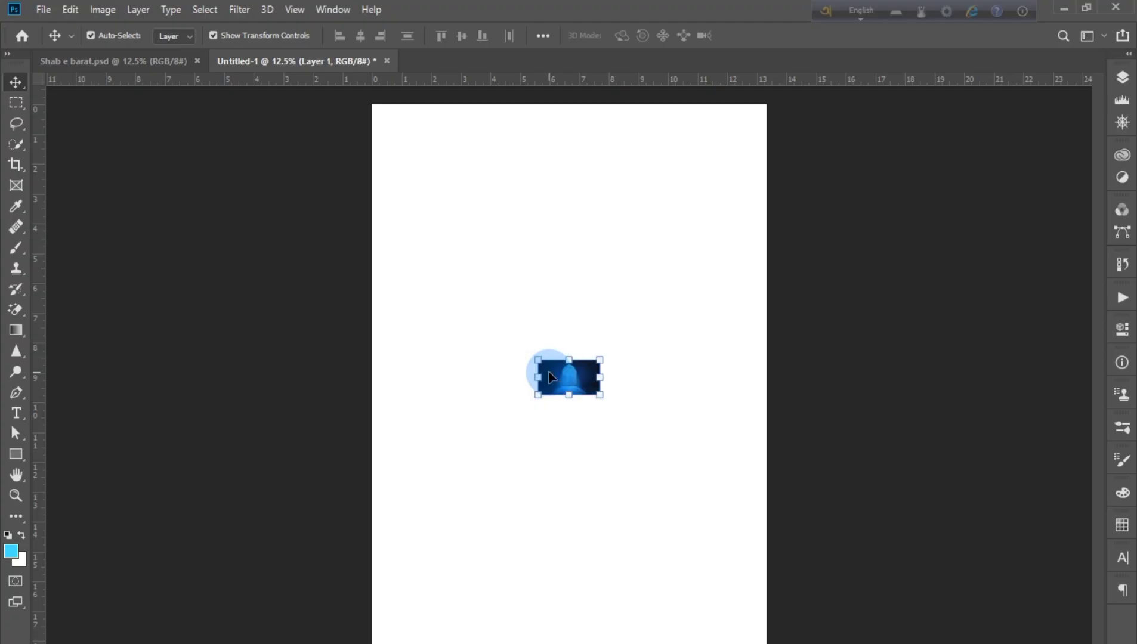
Scale the placed mosque-window photo to cover the whole canvas.
{"action": "scroll", "coordinate": [549, 377], "scroll_direction": "down", "scroll_amount": 3}
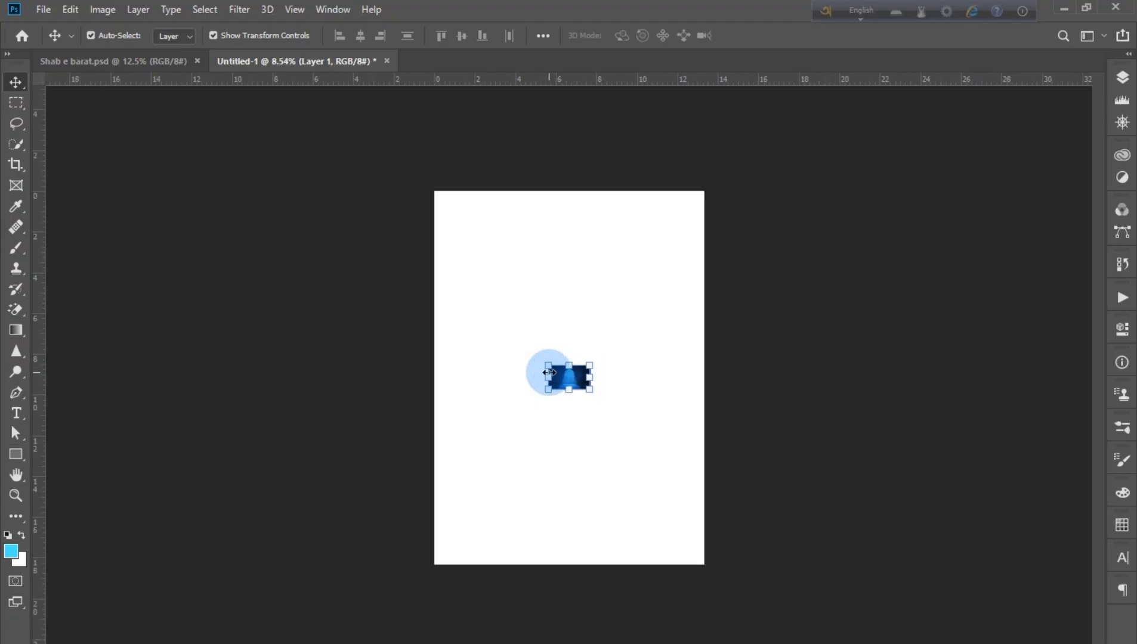
{"action": "left_click_drag", "start_coordinate": [596, 355], "coordinate": [916, 226]}
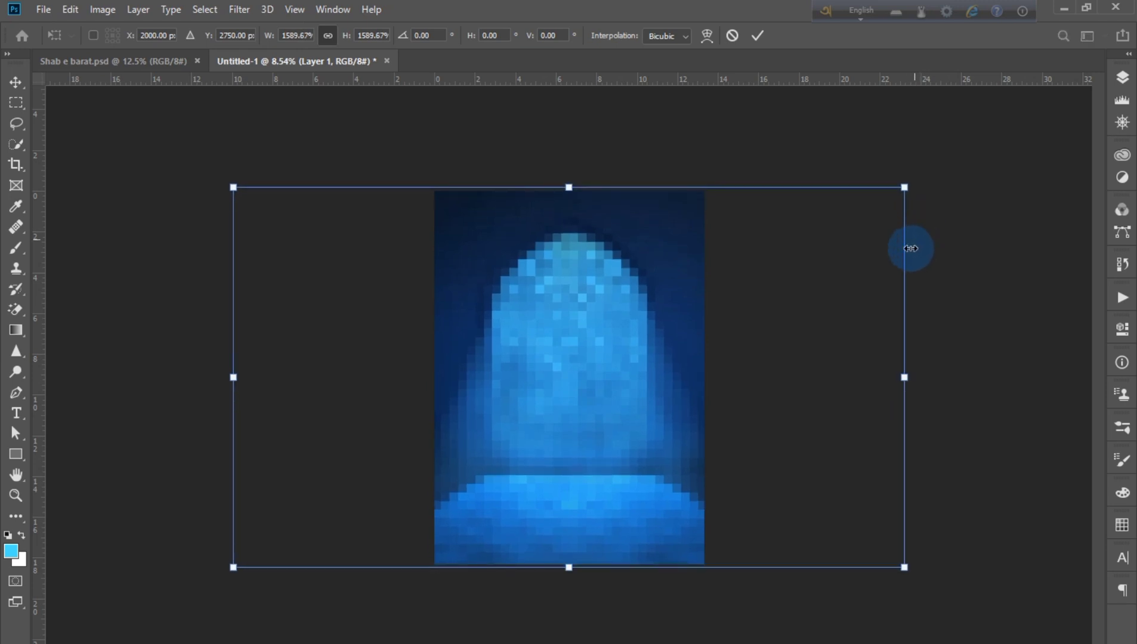
{"action": "key", "text": "Return"}
{"action": "left_click", "coordinate": [111, 286]}
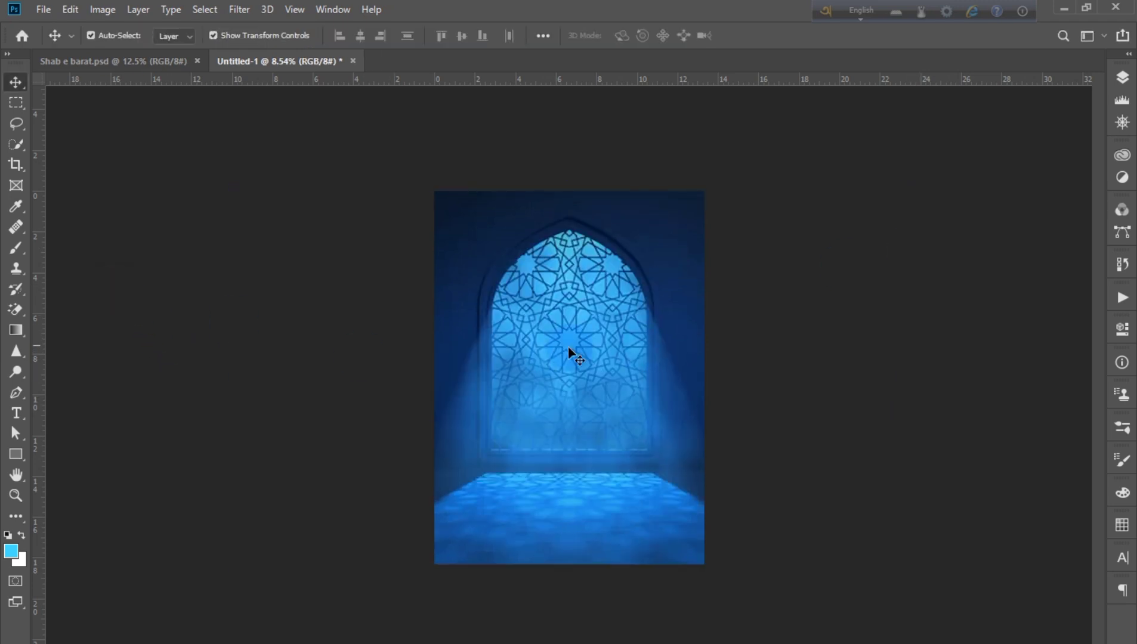
Draw a full-canvas rectangle filled with dark navy.
{"action": "left_click", "coordinate": [17, 454]}
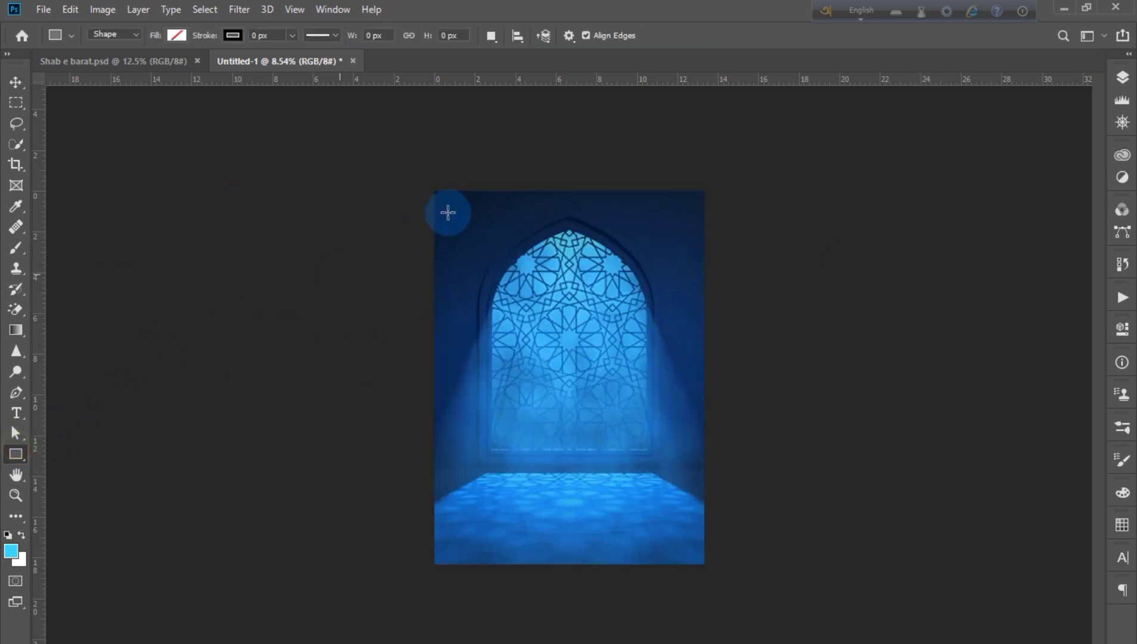
{"action": "left_click_drag", "start_coordinate": [425, 179], "coordinate": [709, 578]}
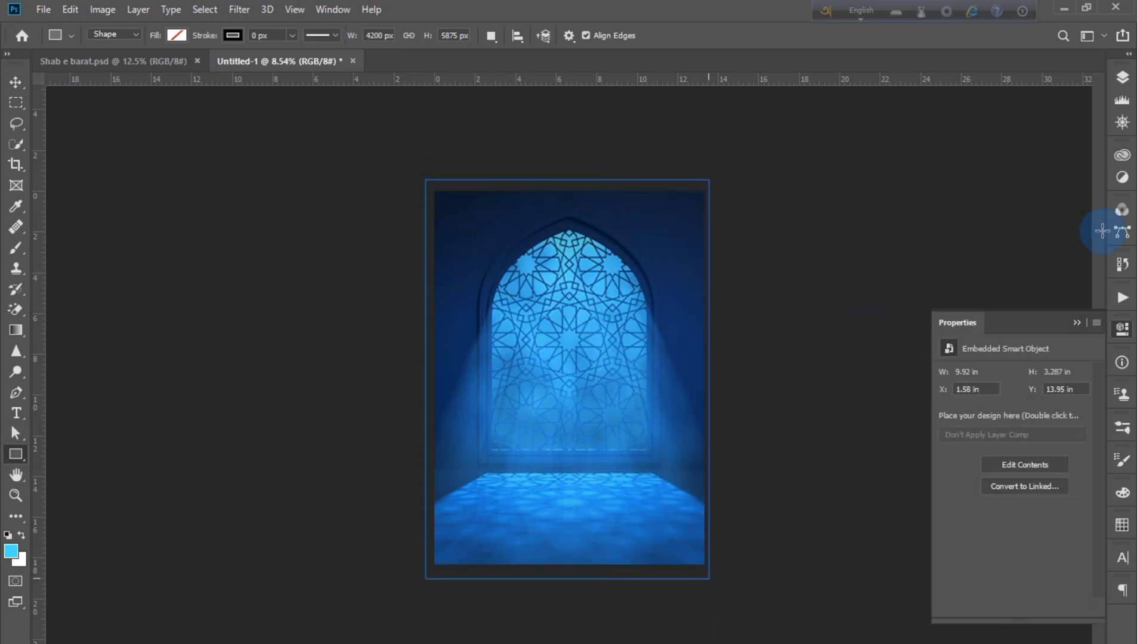
{"action": "left_click", "coordinate": [949, 422]}
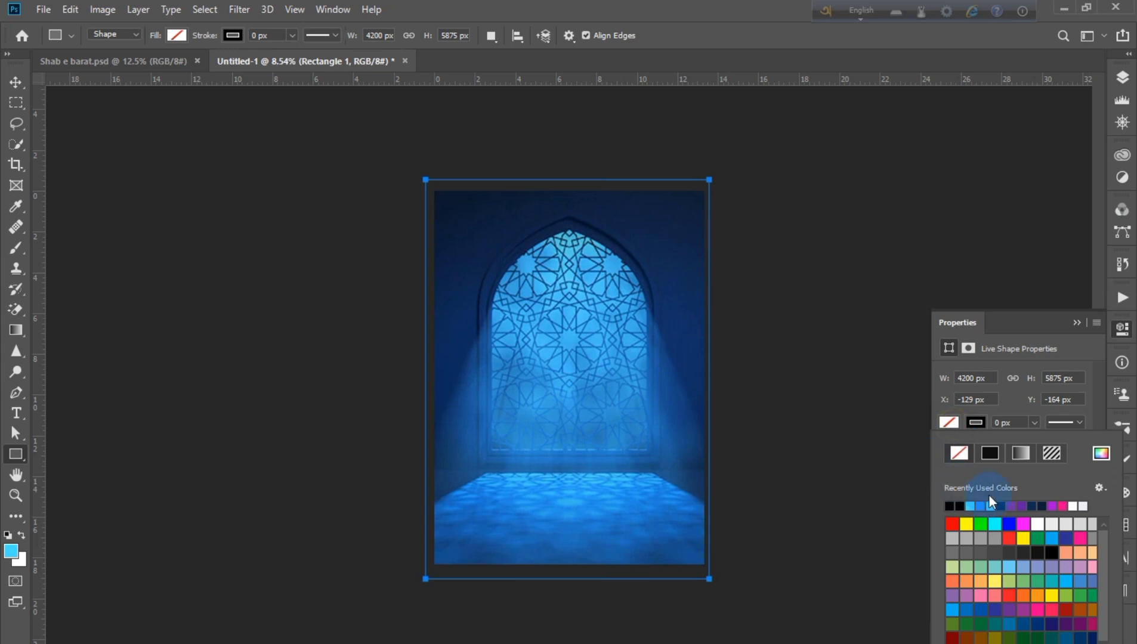
{"action": "left_click", "coordinate": [1003, 504]}
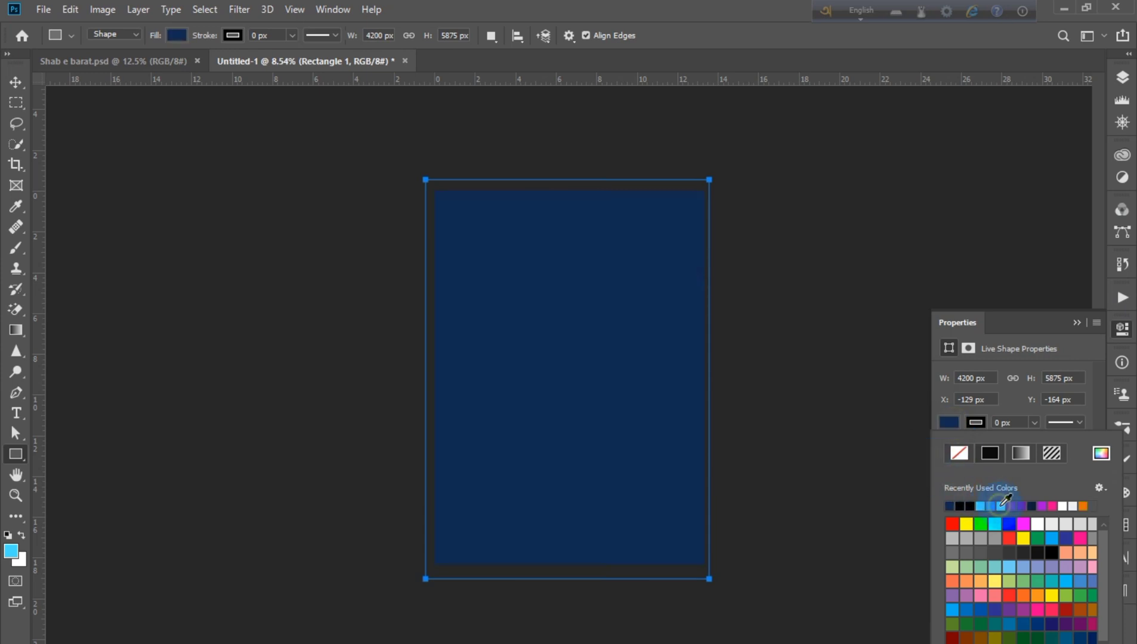
{"action": "left_click", "coordinate": [1077, 322]}
Lower the navy rectangle's opacity to 50% and fit the poster in view.
{"action": "left_click", "coordinate": [1122, 78]}
{"action": "left_click_drag", "start_coordinate": [1041, 119], "coordinate": [1045, 117]}
{"action": "left_click", "coordinate": [1083, 74]}
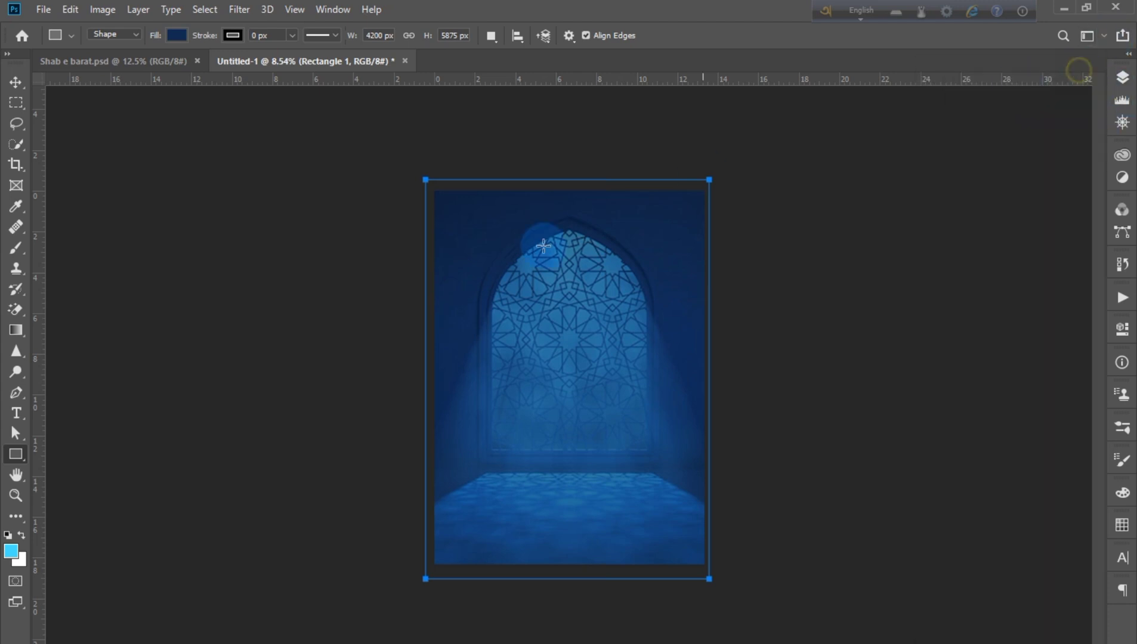
{"action": "left_click", "coordinate": [15, 82]}
{"action": "left_click", "coordinate": [569, 444]}
{"action": "key", "text": "ctrl+0"}
Lock the navy rectangle layer and unlock the mosque photo layer.
{"action": "left_click", "coordinate": [1123, 78]}
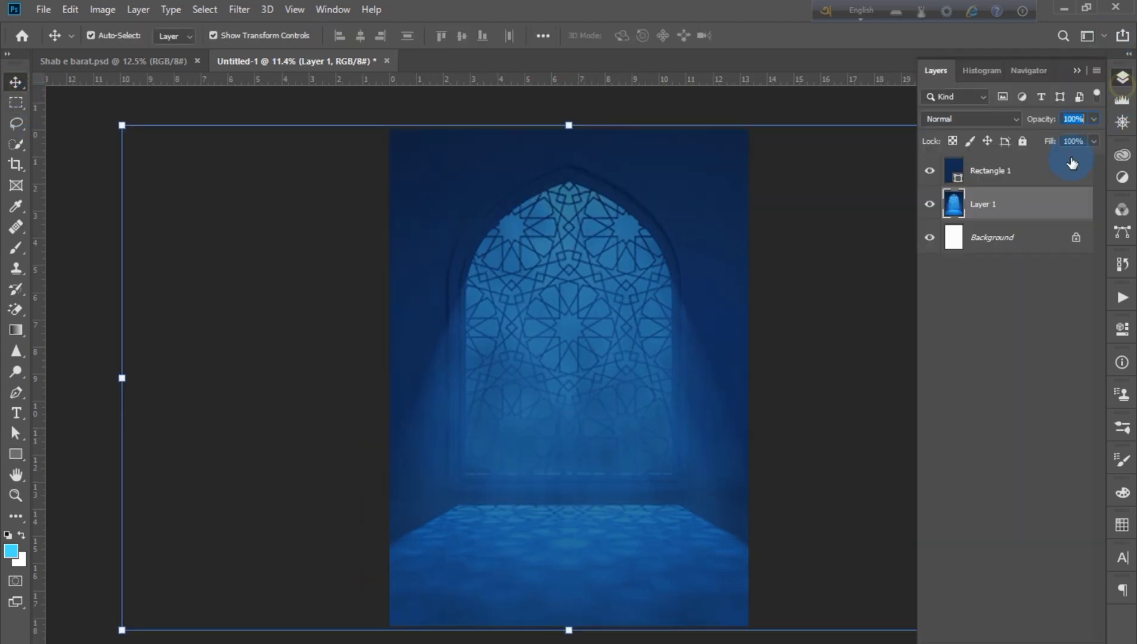
{"action": "left_click", "coordinate": [1022, 141]}
{"action": "left_click", "coordinate": [1014, 171]}
{"action": "left_click", "coordinate": [1023, 140]}
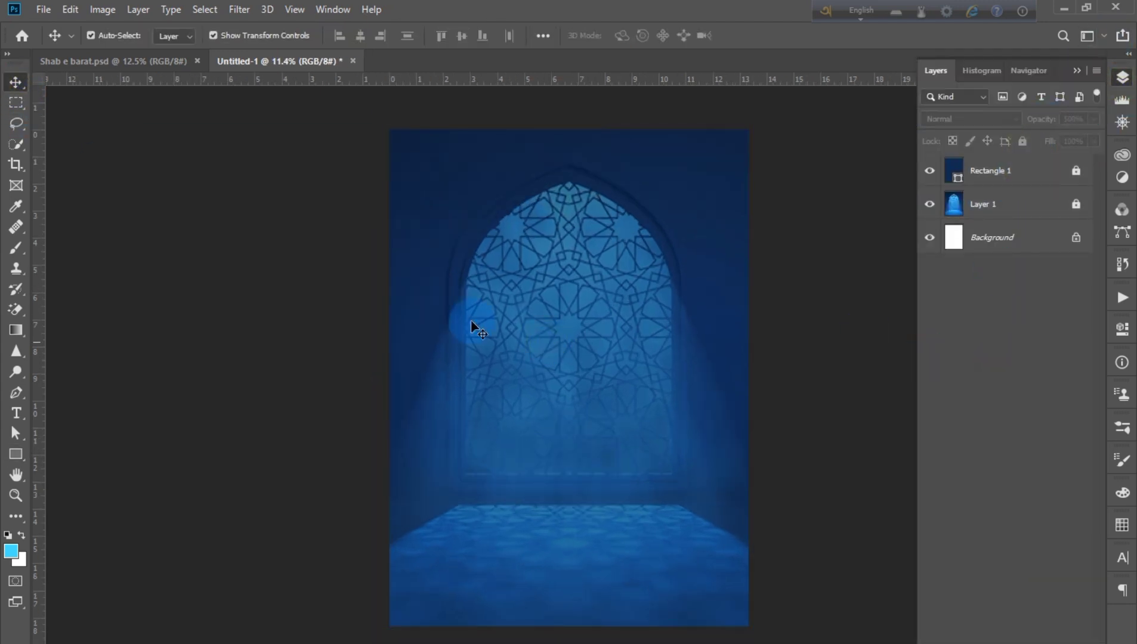
{"action": "left_click", "coordinate": [984, 204]}
{"action": "left_click", "coordinate": [1076, 204]}
Blur the mosque photo with a 24.9-radius Gaussian Blur and lighten the navy overlay to 20%.
{"action": "left_click", "coordinate": [240, 9]}
{"action": "mouse_move", "coordinate": [248, 190]}
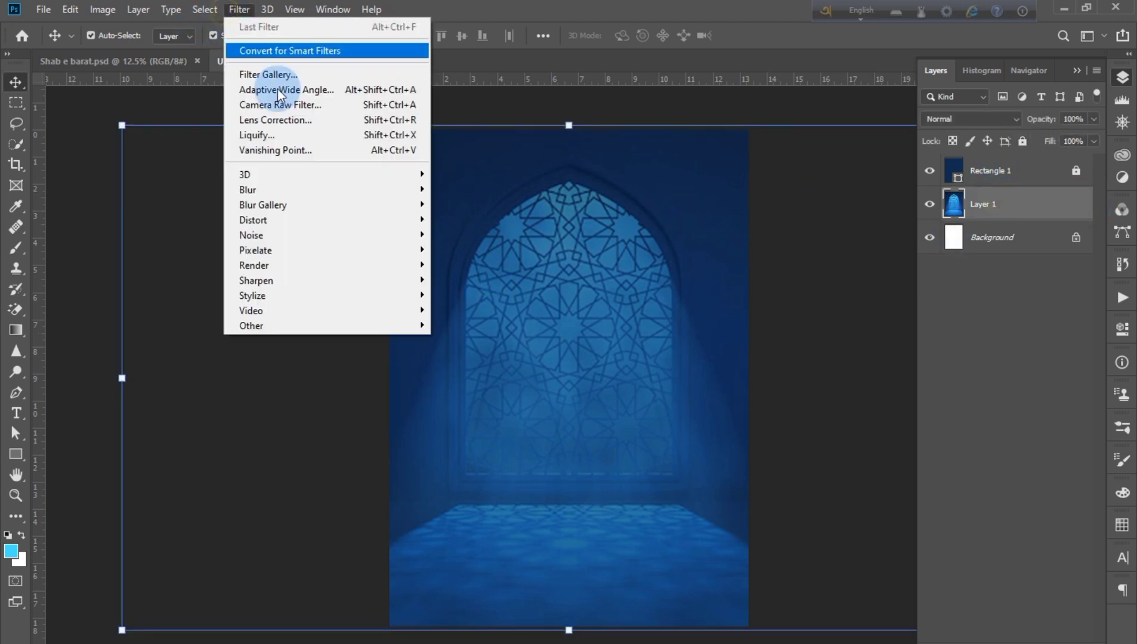
{"action": "left_click", "coordinate": [469, 247]}
{"action": "left_click", "coordinate": [921, 281]}
{"action": "key", "text": "v"}
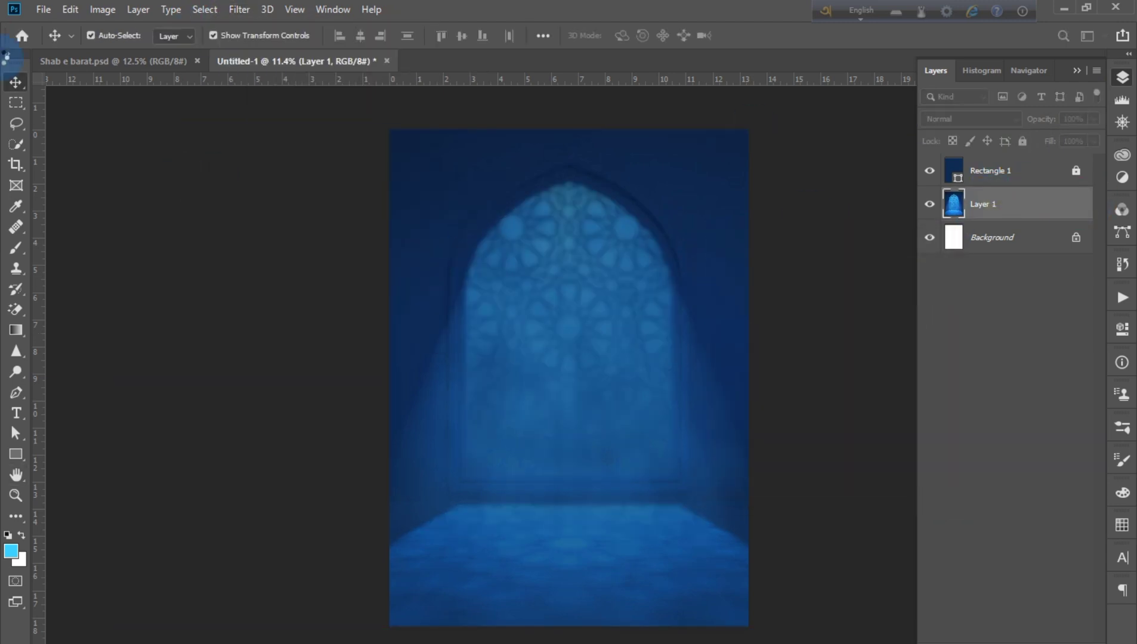
{"action": "left_click", "coordinate": [998, 170]}
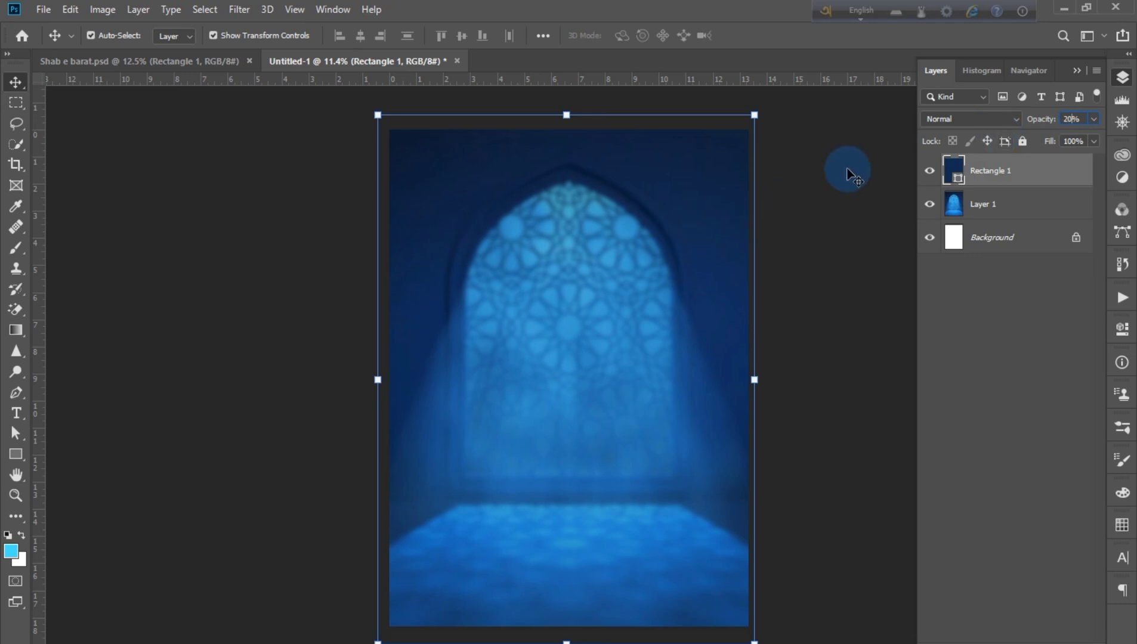
{"action": "left_click", "coordinate": [853, 176]}
{"action": "left_click", "coordinate": [16, 413]}
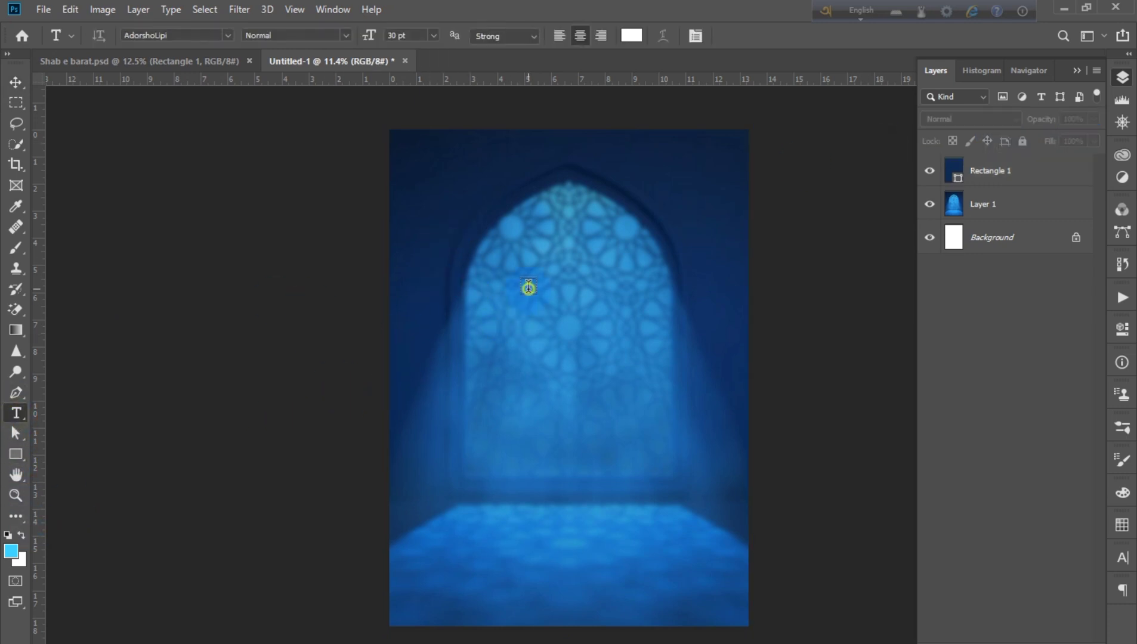
Start a text box in the window arch and type 'Shab e barat' in Hind Siliguri.
{"action": "left_click", "coordinate": [529, 289]}
{"action": "left_click", "coordinate": [204, 36]}
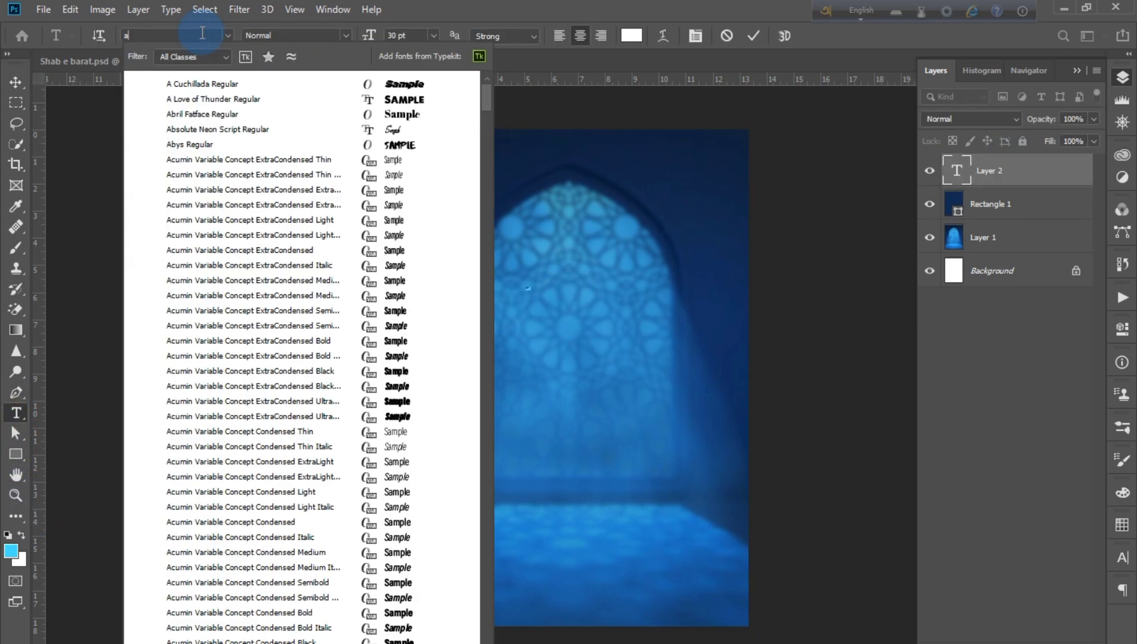
{"action": "type", "text": "hind"}
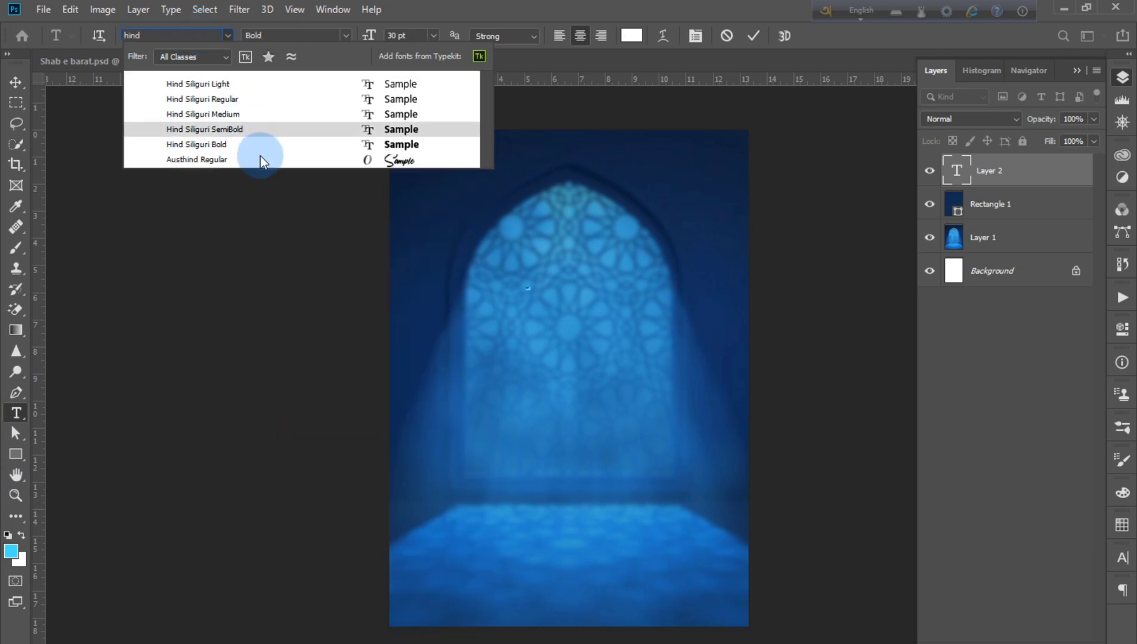
{"action": "left_click", "coordinate": [255, 144]}
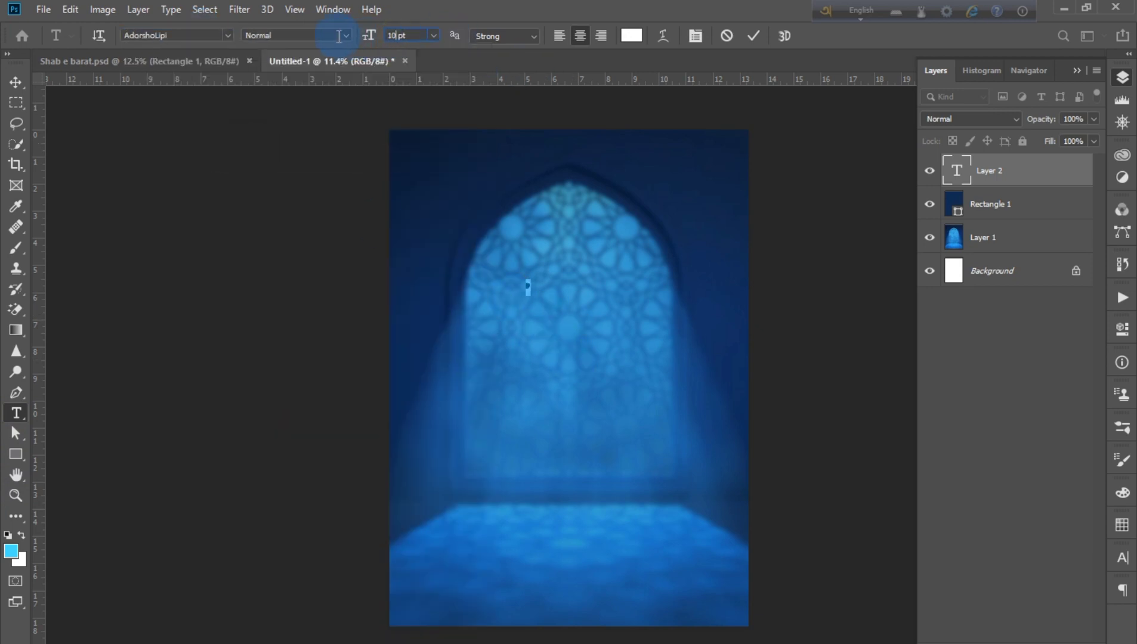
{"action": "type", "text": "Sha"}
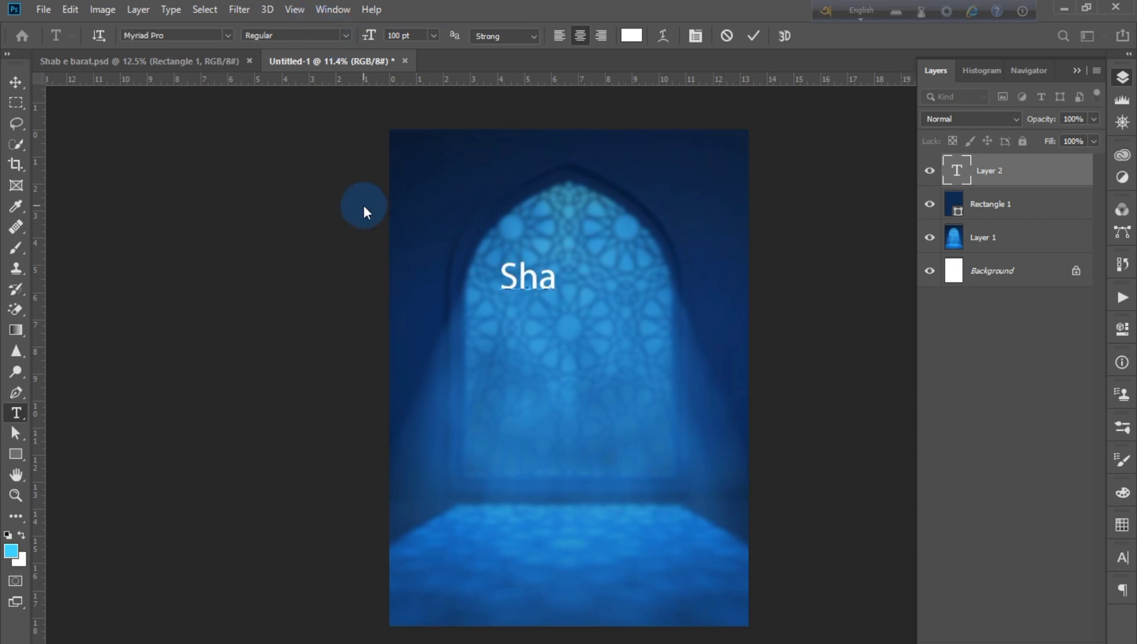
{"action": "key", "text": "BackSpace"}
{"action": "key", "text": "BackSpace"}
{"action": "key", "text": "BackSpace"}
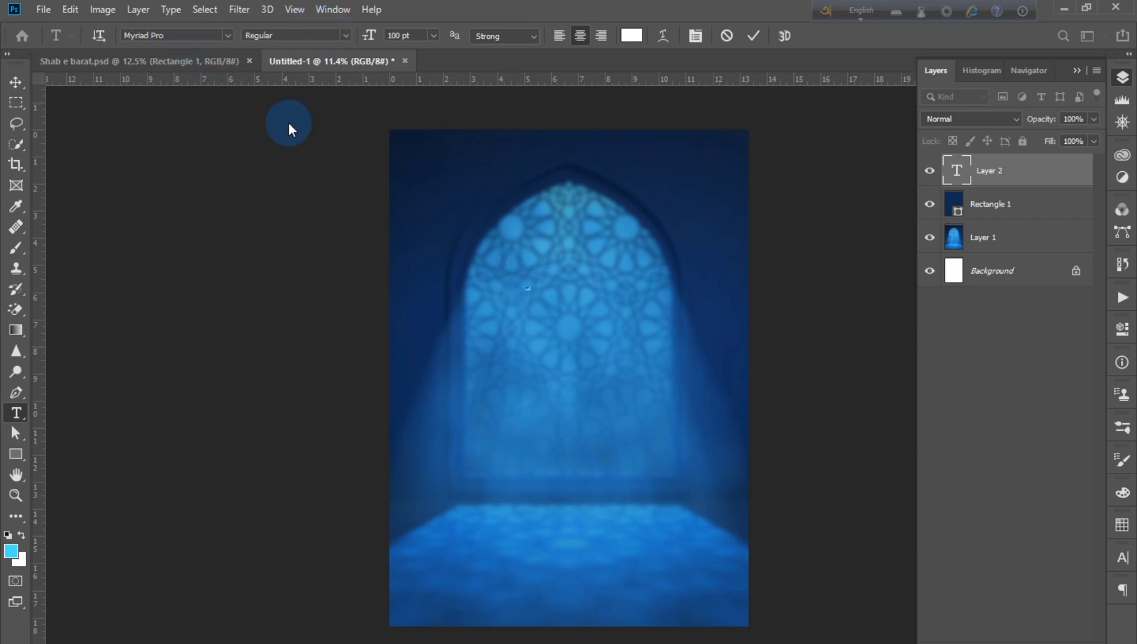
{"action": "type", "text": "Shabe "}
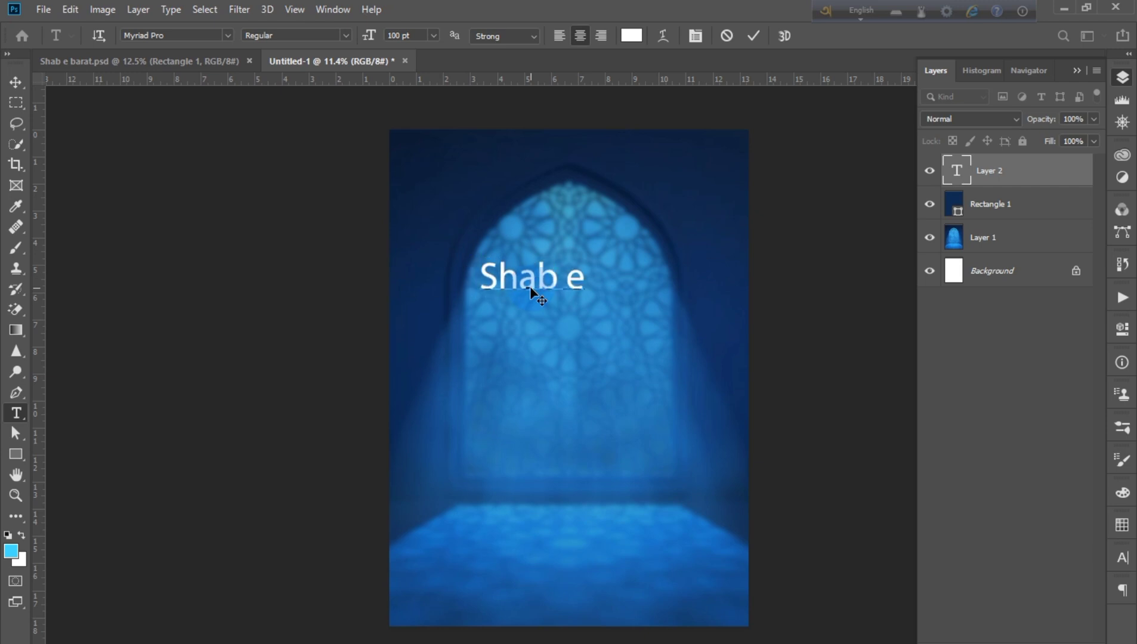
{"action": "type", "text": " t"}
Set the whole title to Hind Siliguri Bold at 200 pt.
{"action": "key", "text": "ctrl+a"}
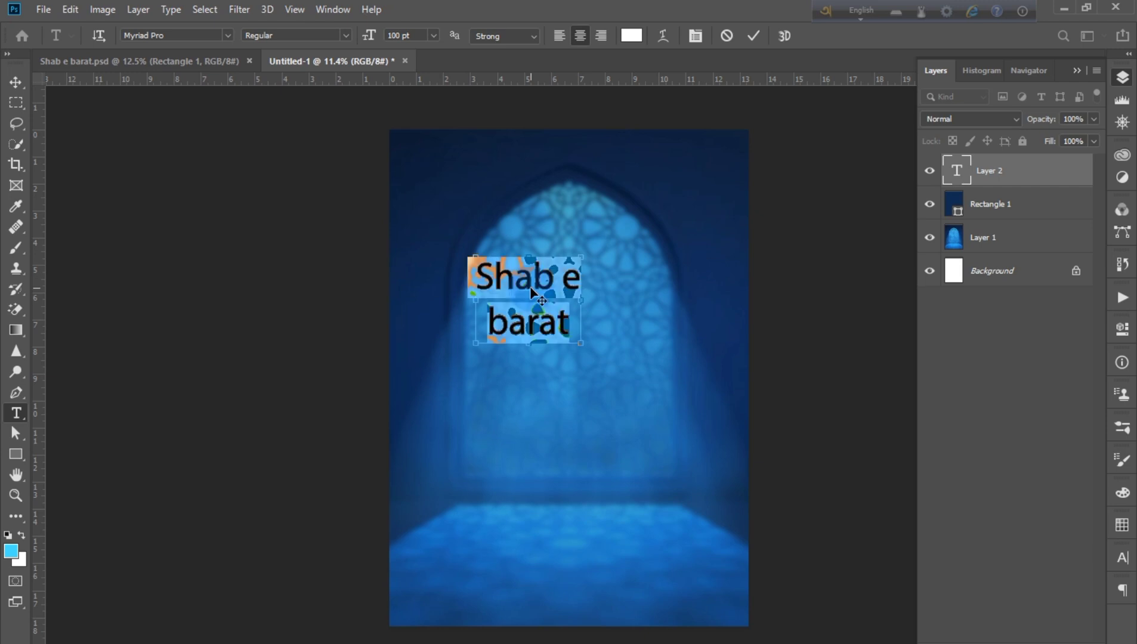
{"action": "left_click", "coordinate": [178, 36]}
{"action": "type", "text": "hind"}
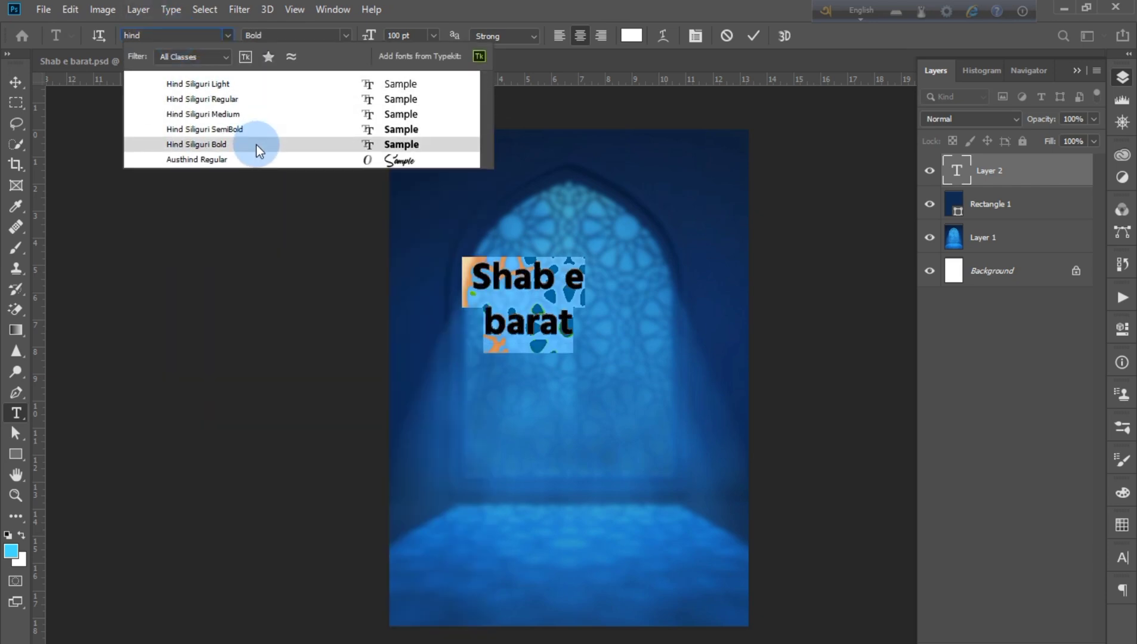
{"action": "left_click", "coordinate": [257, 145]}
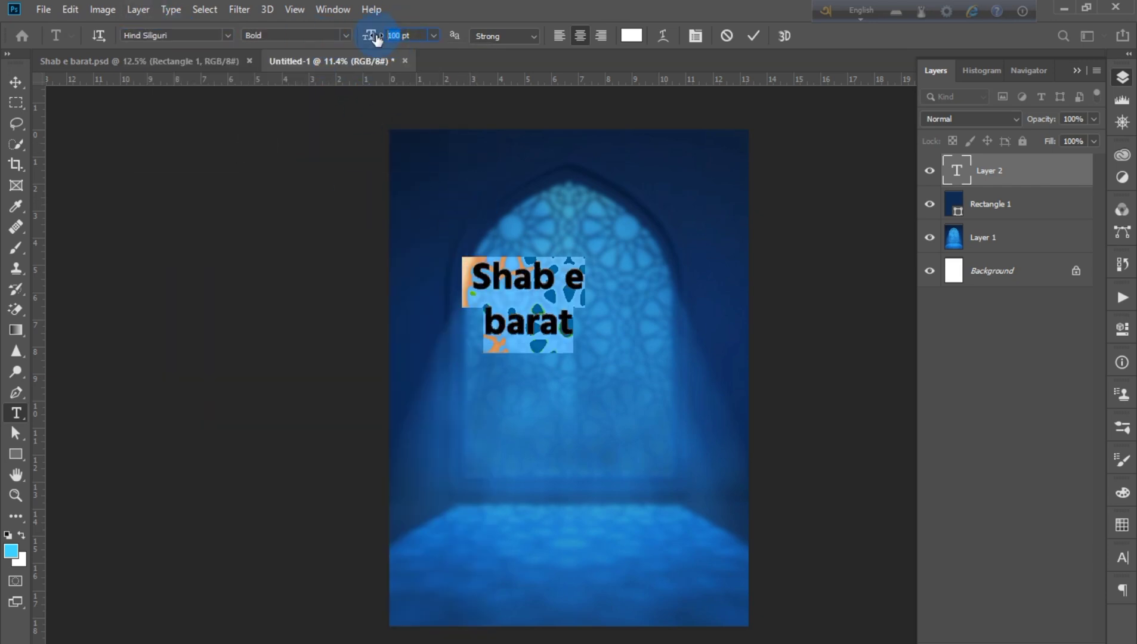
{"action": "type", "text": "00"}
{"action": "key", "text": "Return"}
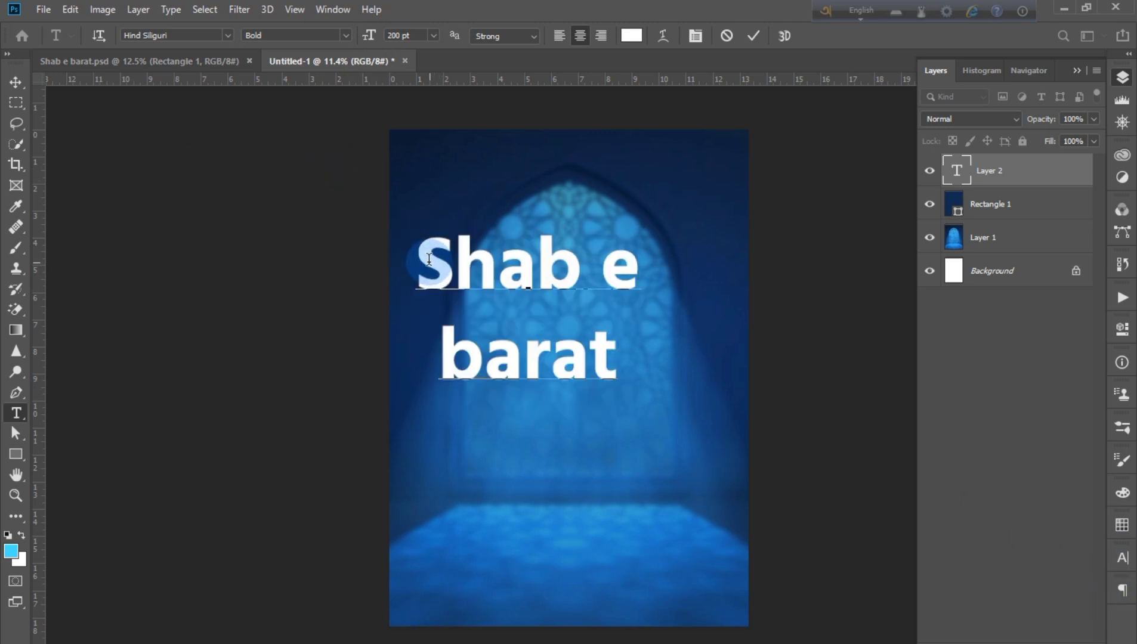
Change the title font to Uni Sans Heavy CAPS and hyphenate it as SHAB-E.
{"action": "left_click", "coordinate": [179, 35]}
{"action": "type", "text": "uni"}
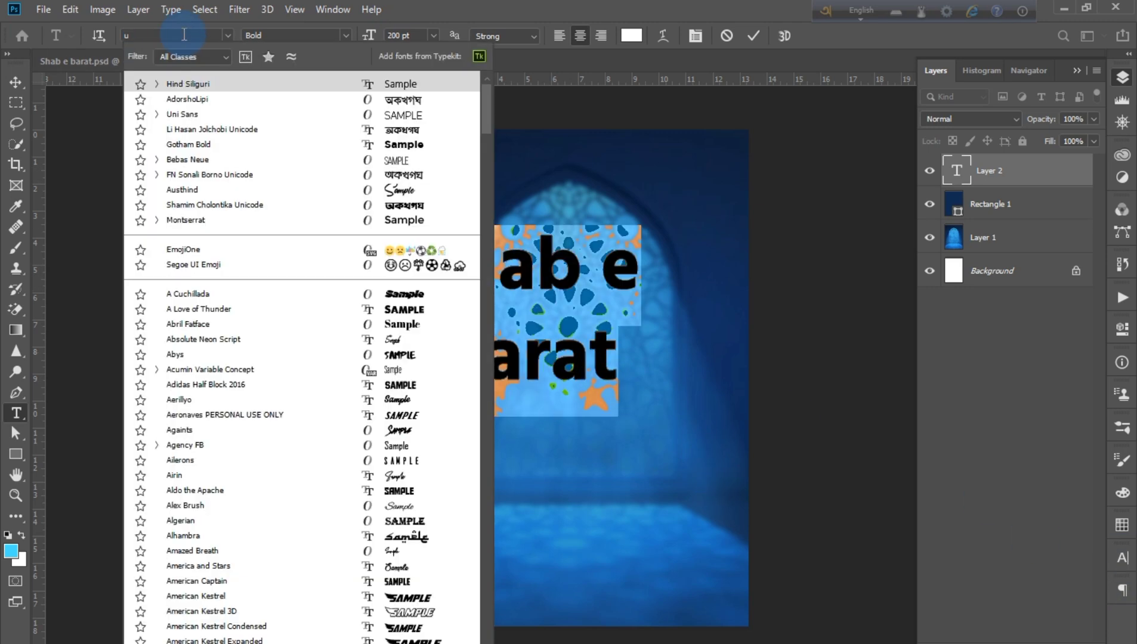
{"action": "left_click", "coordinate": [328, 130]}
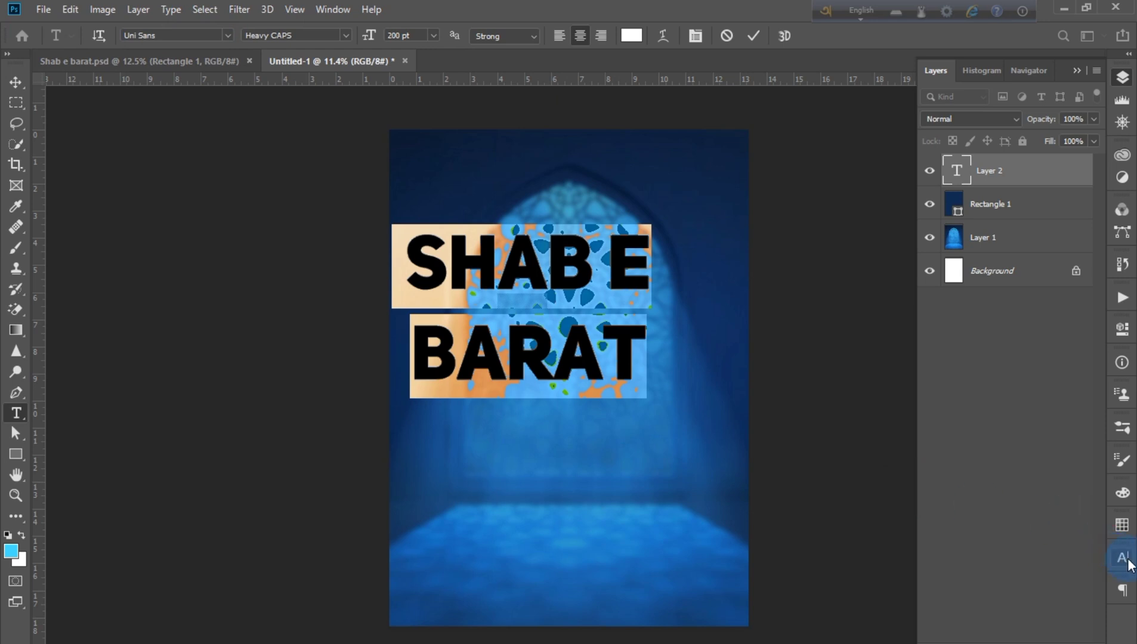
{"action": "left_click", "coordinate": [608, 281]}
{"action": "key", "text": "BackSpace"}
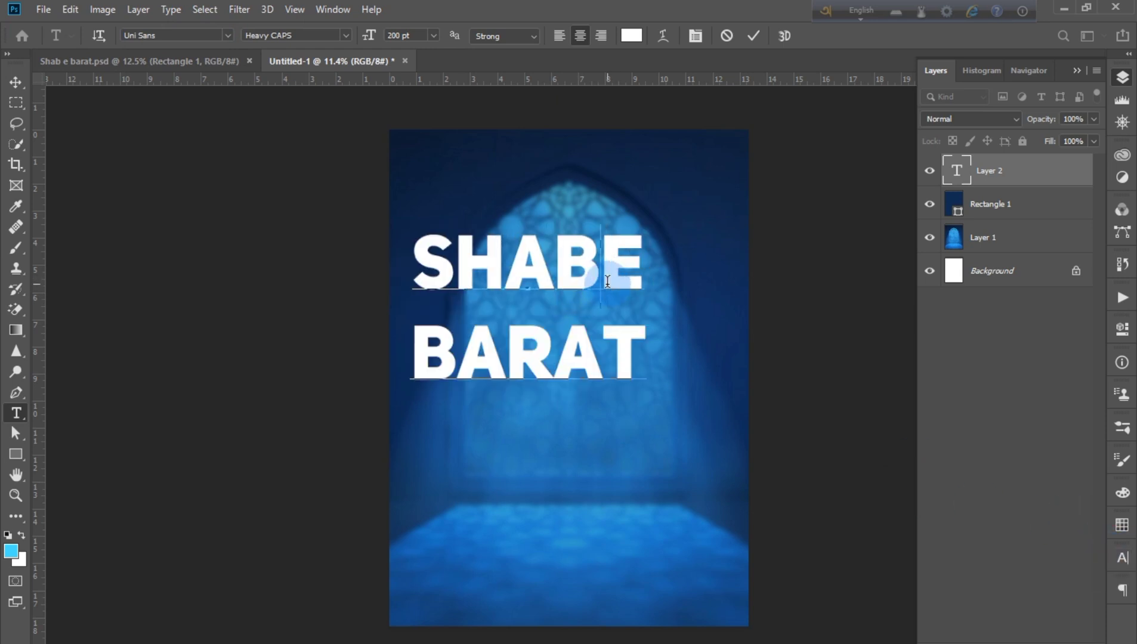
{"action": "type", "text": "-"}
Set the title's leading to 160 pt.
{"action": "left_click", "coordinate": [752, 271]}
{"action": "key", "text": "ctrl+a"}
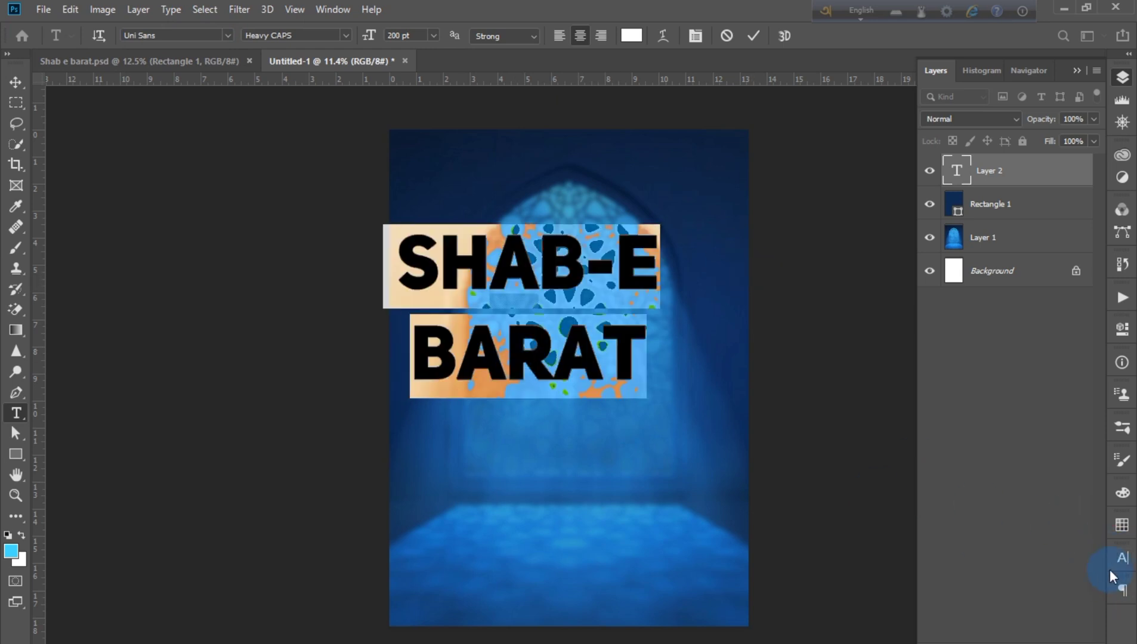
{"action": "left_click", "coordinate": [1122, 558]}
{"action": "left_click", "coordinate": [1095, 556]}
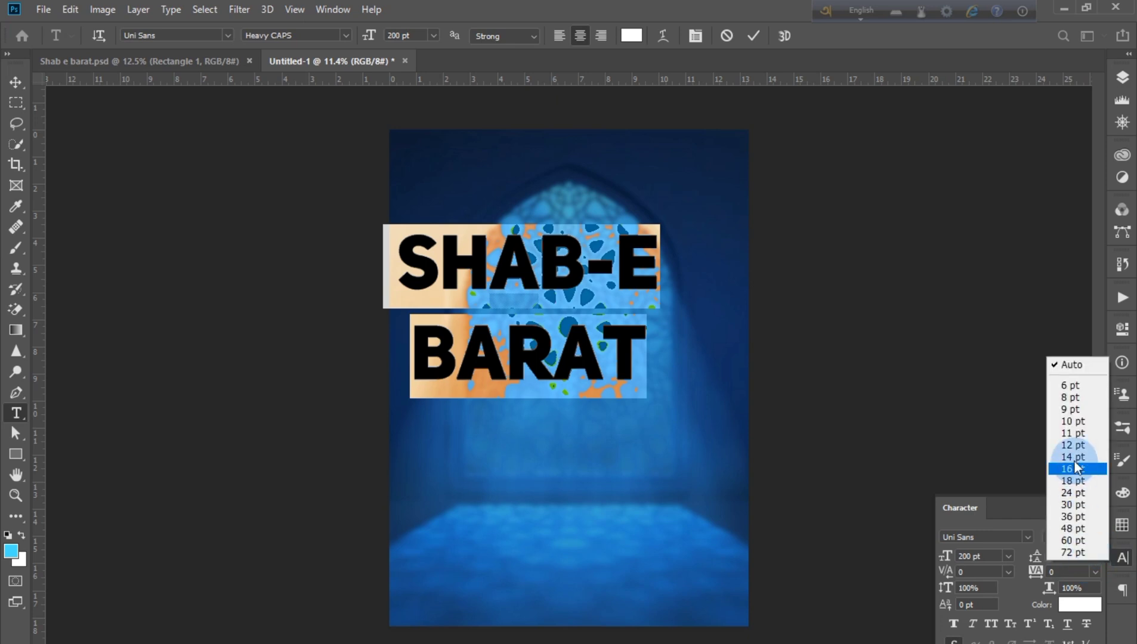
{"action": "left_click", "coordinate": [1061, 556]}
{"action": "type", "text": "140"}
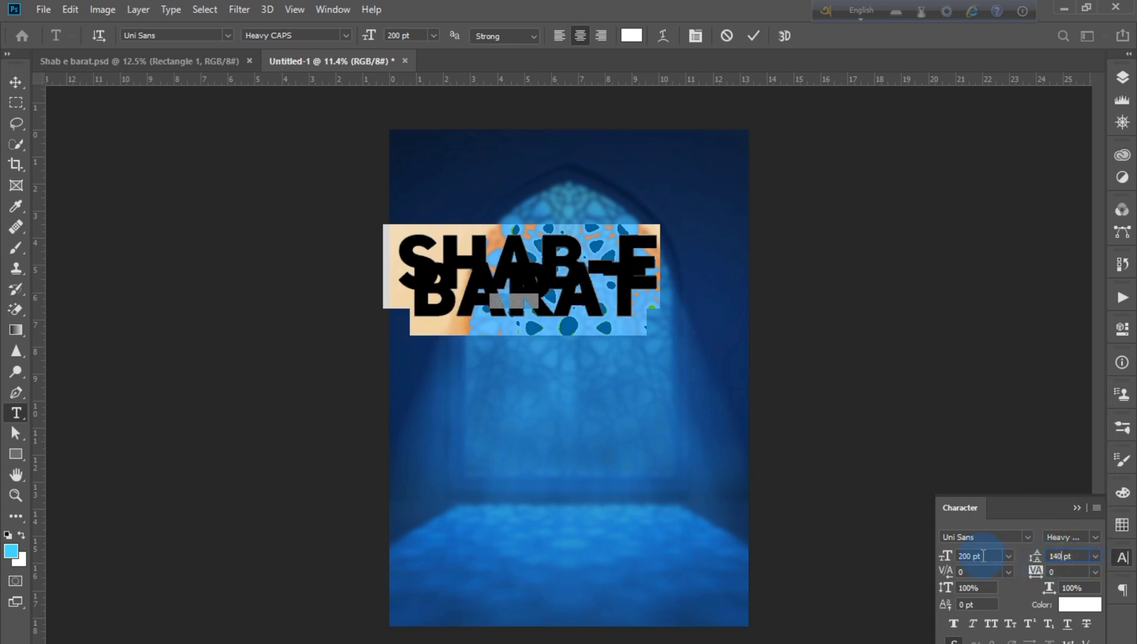
{"action": "left_click", "coordinate": [984, 556]}
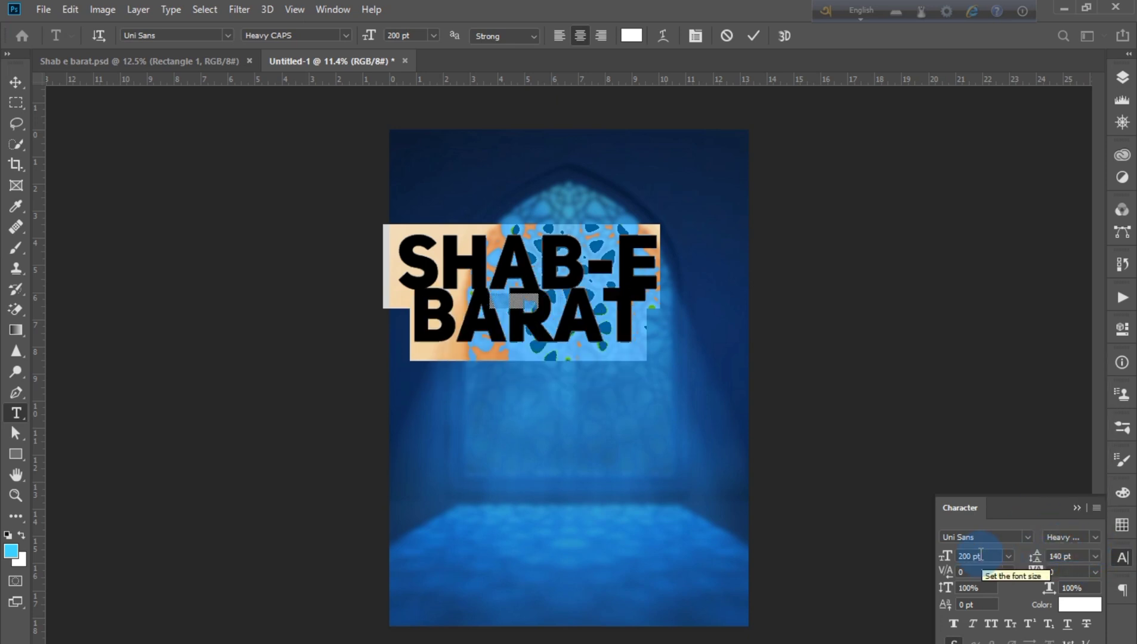
{"action": "type", "text": "160"}
{"action": "left_click", "coordinate": [1046, 560]}
Centre the title horizontally over the mosque window.
{"action": "left_click", "coordinate": [15, 82]}
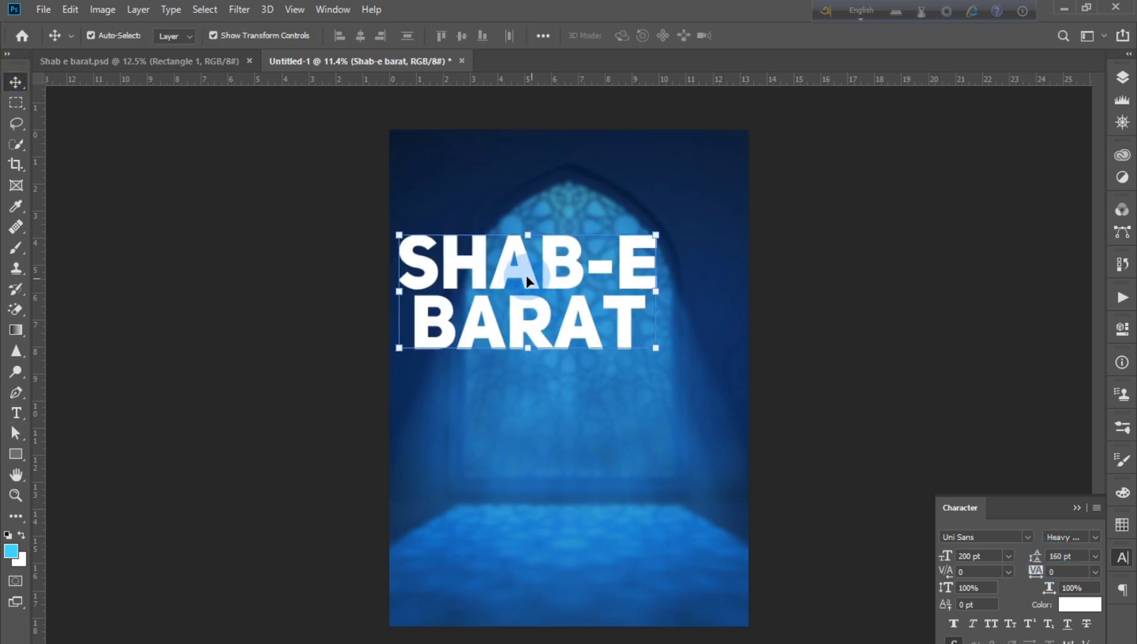
{"action": "left_click_drag", "start_coordinate": [528, 254], "coordinate": [570, 263]}
{"action": "left_click", "coordinate": [699, 376]}
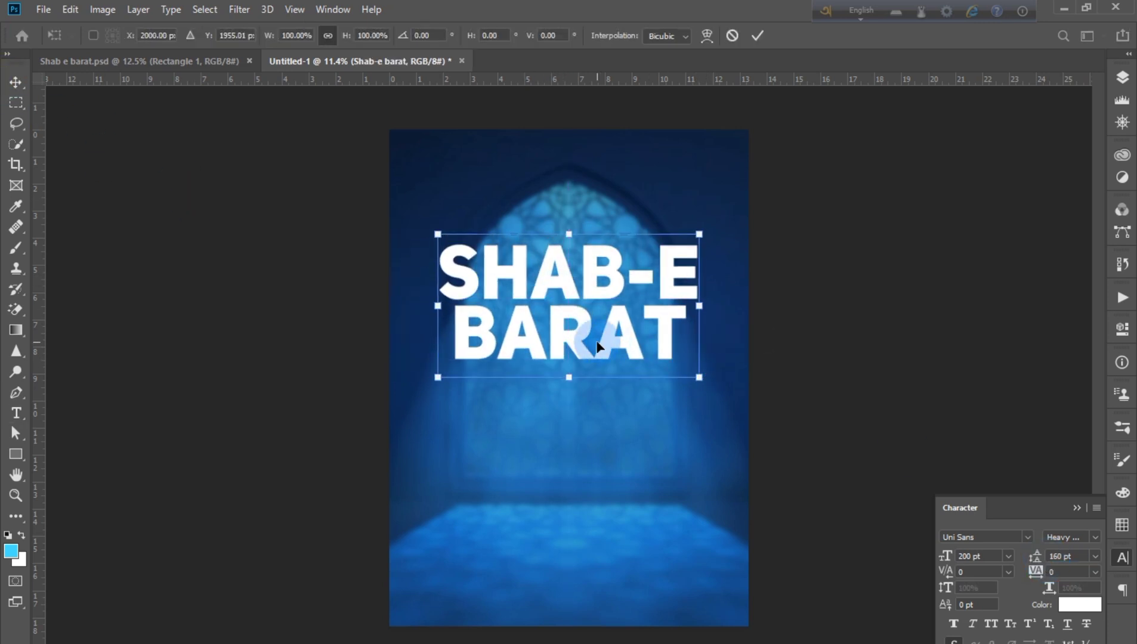
{"action": "left_click", "coordinate": [1123, 77]}
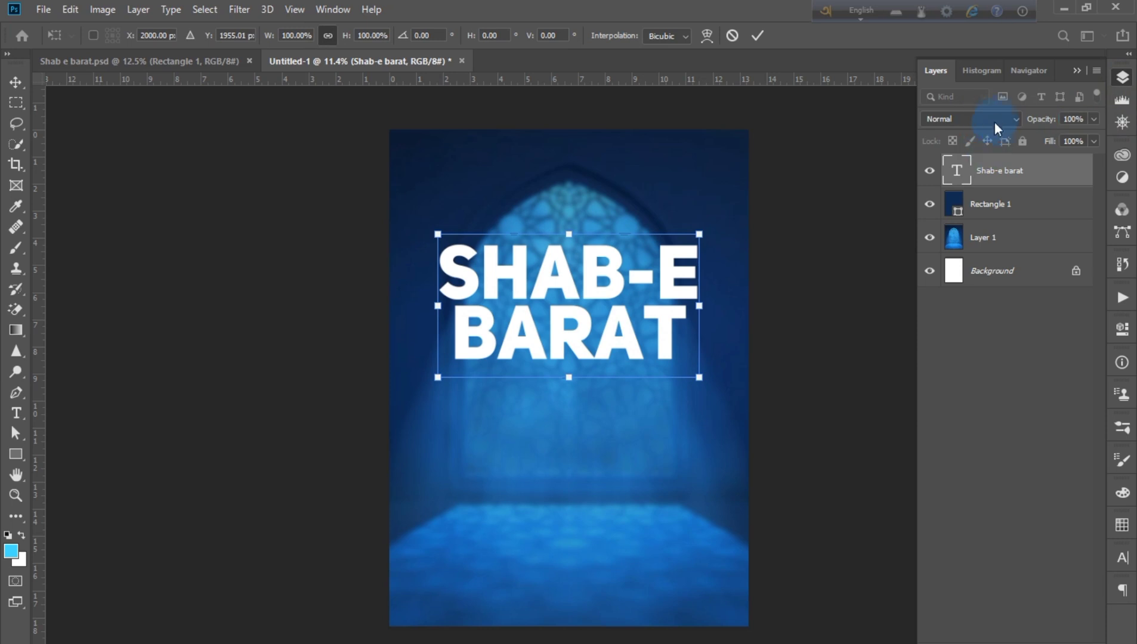
Set the title's blend mode to Overlay and enlarge it slightly from a corner.
{"action": "left_click", "coordinate": [995, 119]}
{"action": "left_click", "coordinate": [943, 307]}
{"action": "left_click", "coordinate": [972, 377]}
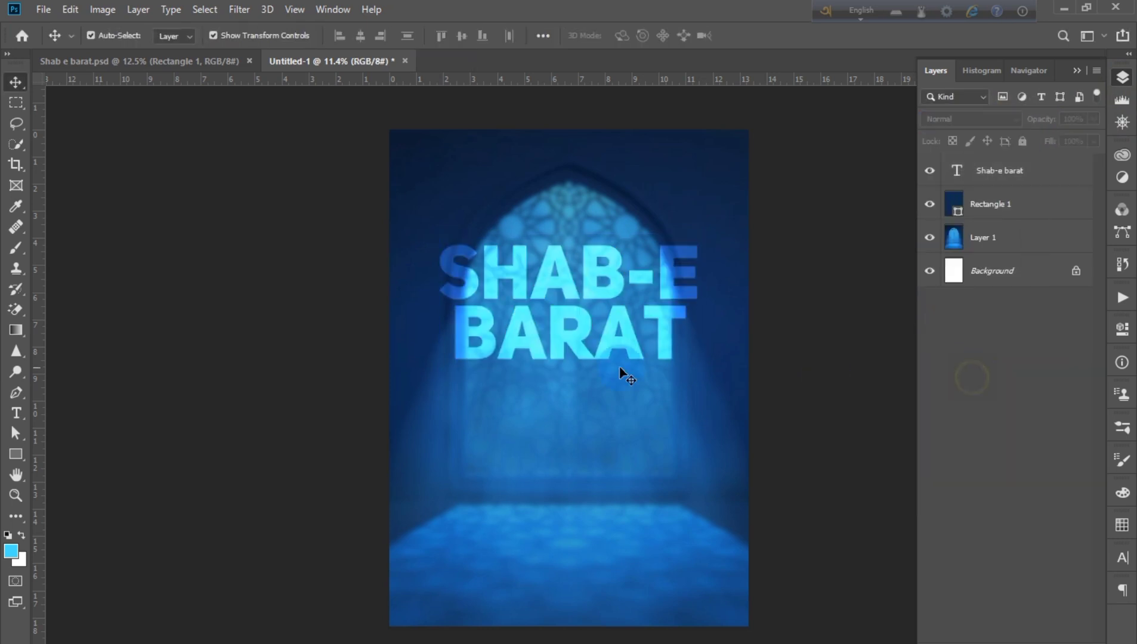
{"action": "left_click", "coordinate": [570, 340]}
{"action": "left_click_drag", "start_coordinate": [699, 237], "coordinate": [718, 226]}
{"action": "left_click", "coordinate": [149, 219]}
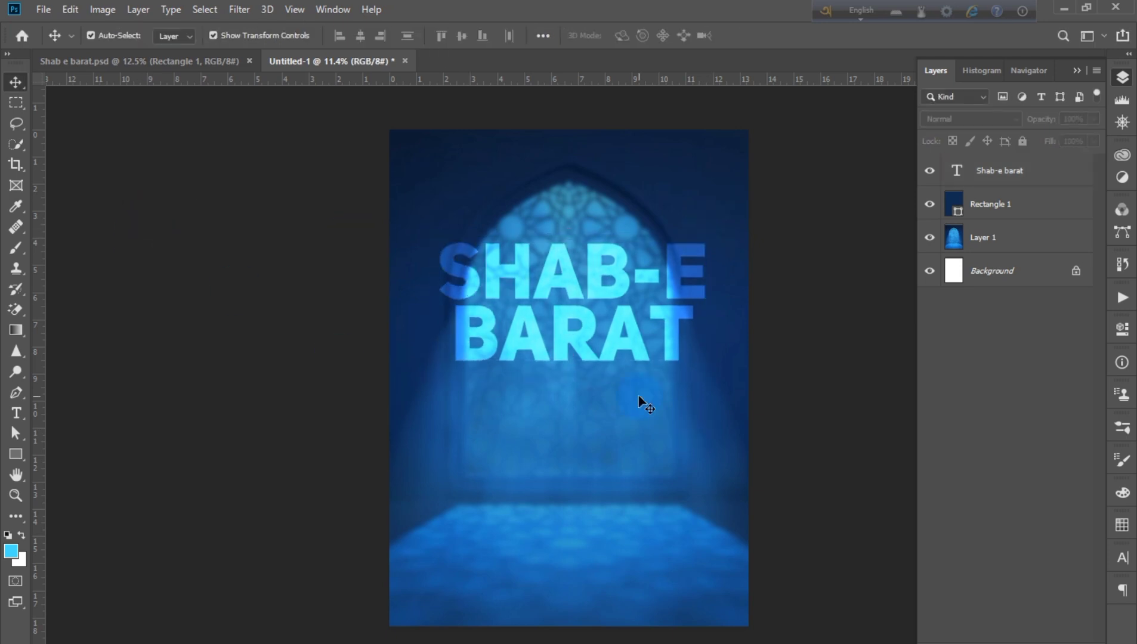
{"action": "key", "text": "alt+Tab"}
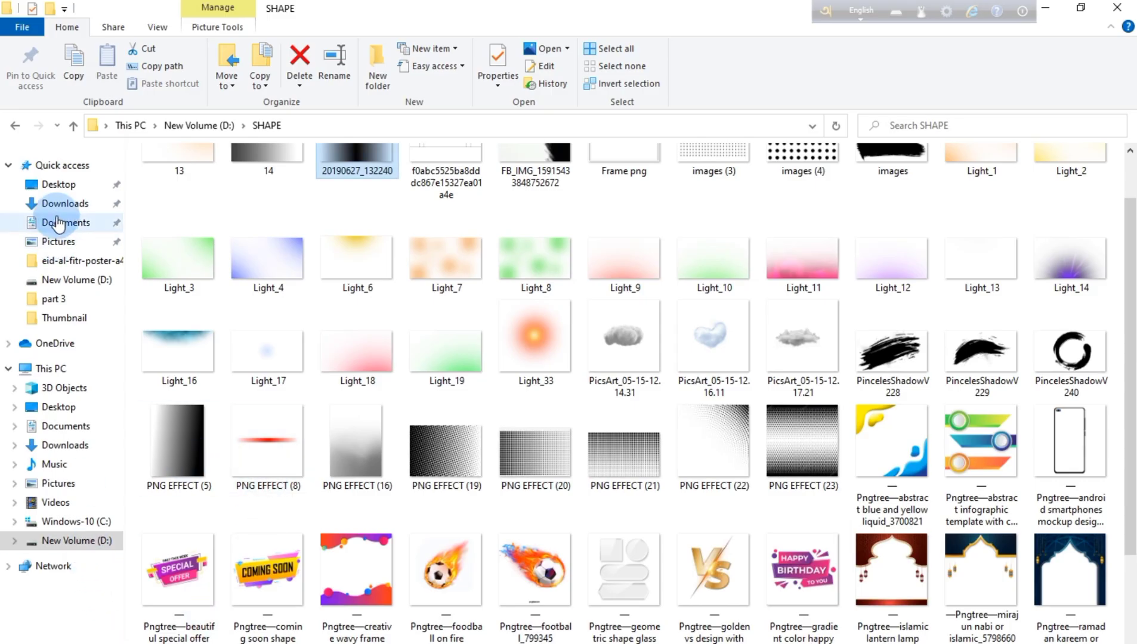
Drag the PhotoRoom portrait from Downloads onto the poster and scale it to about 127%.
{"action": "left_click", "coordinate": [62, 204]}
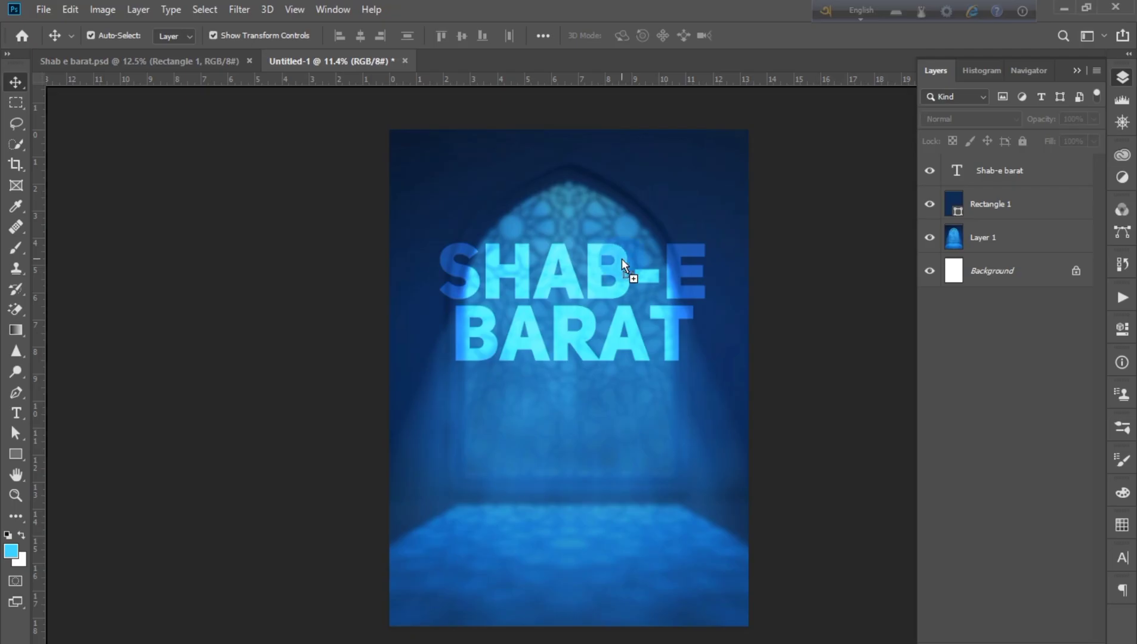
{"action": "mouse_move", "coordinate": [267, 211]}
{"action": "left_mouse_down"}
{"action": "mouse_move", "coordinate": [569, 288]}
{"action": "mouse_move", "coordinate": [586, 267]}
{"action": "left_mouse_up"}
{"action": "mouse_move", "coordinate": [664, 597]}
{"action": "left_mouse_down"}
{"action": "mouse_move", "coordinate": [689, 642]}
{"action": "mouse_move", "coordinate": [692, 628]}
{"action": "left_mouse_up"}
{"action": "mouse_move", "coordinate": [766, 629]}
{"action": "left_mouse_down"}
{"action": "mouse_move", "coordinate": [774, 609]}
{"action": "mouse_move", "coordinate": [787, 624]}
{"action": "left_mouse_up"}
{"action": "left_click_drag", "start_coordinate": [511, 609], "coordinate": [531, 609]}
Confirm the portrait placement and nudge it into position.
{"action": "key", "text": "Return"}
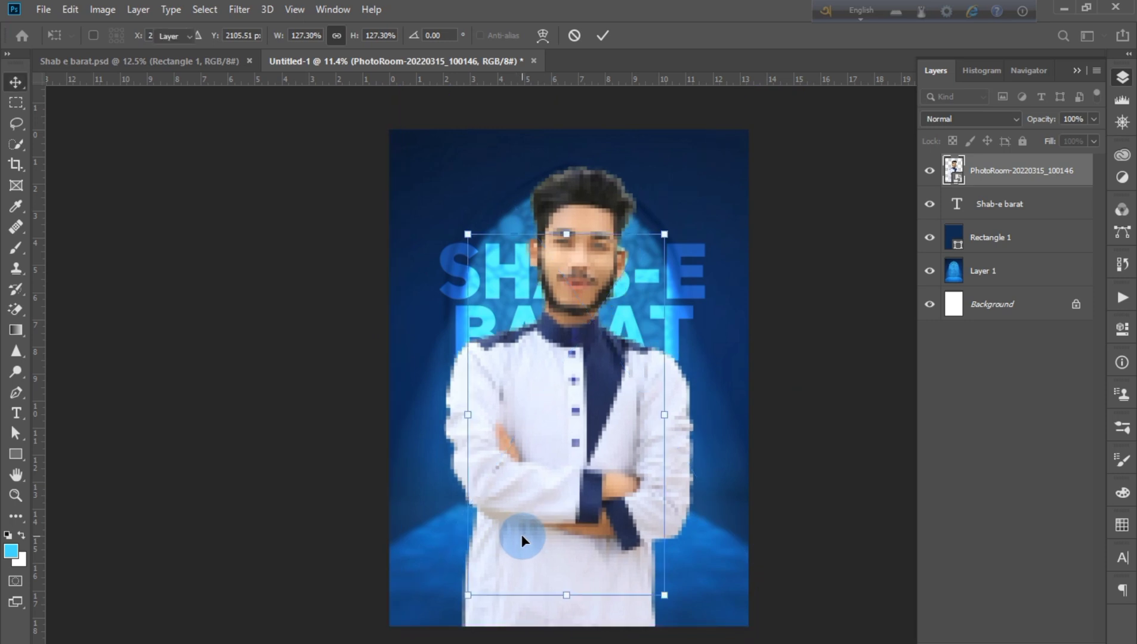
{"action": "left_click", "coordinate": [573, 457]}
{"action": "left_click_drag", "start_coordinate": [622, 504], "coordinate": [624, 508]}
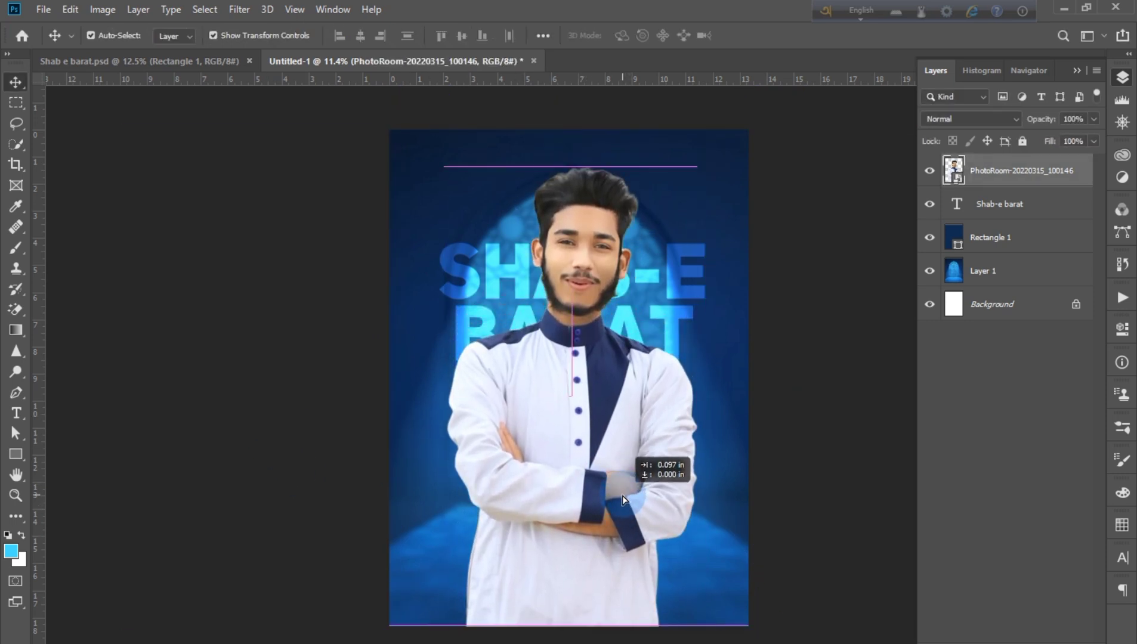
{"action": "left_click_drag", "start_coordinate": [625, 507], "coordinate": [622, 503]}
{"action": "left_click", "coordinate": [168, 290]}
Enlarge the title to about 215 pt in faux italic and recentre the title and portrait.
{"action": "left_click", "coordinate": [965, 203]}
{"action": "double_click", "coordinate": [966, 205]}
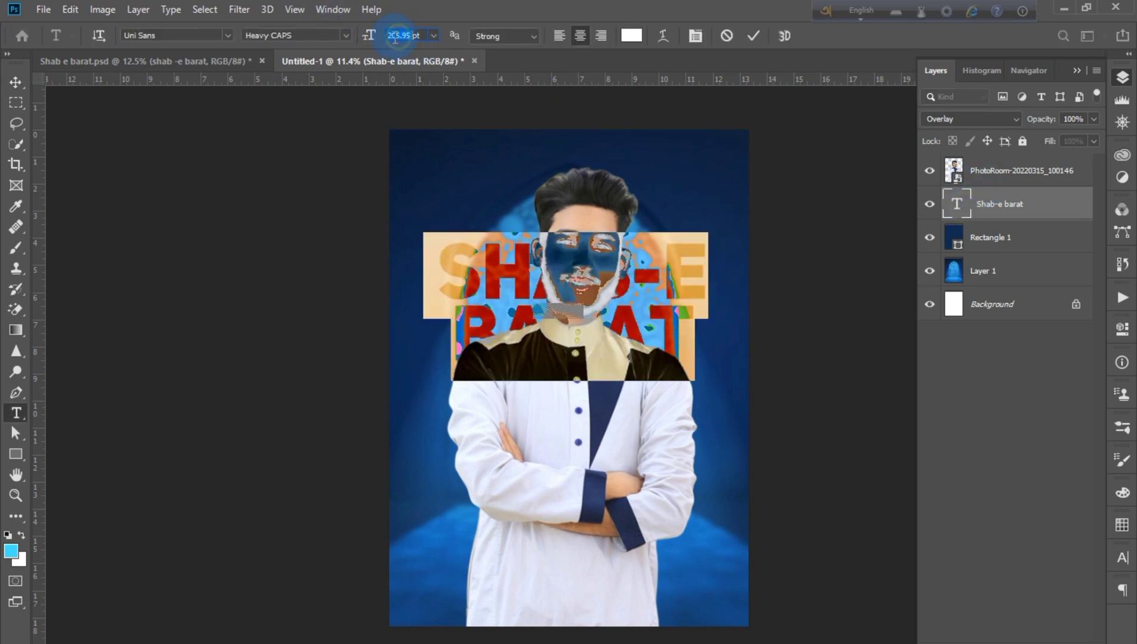
{"action": "type", "text": "214.95"}
{"action": "key", "text": "Return"}
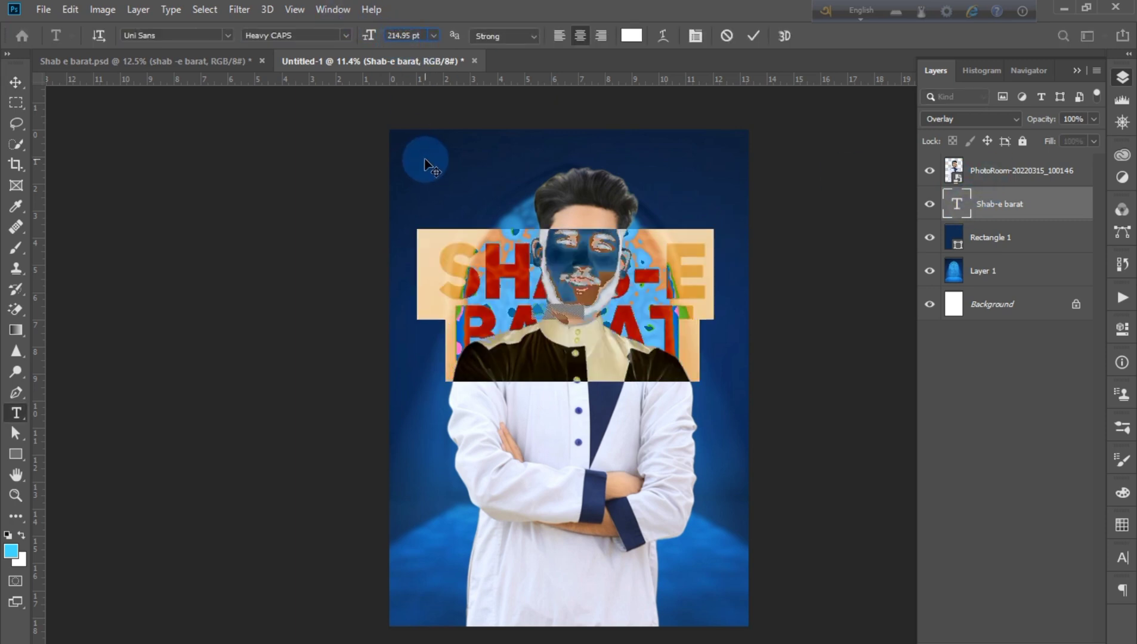
{"action": "left_click", "coordinate": [1123, 573]}
{"action": "left_click", "coordinate": [191, 204]}
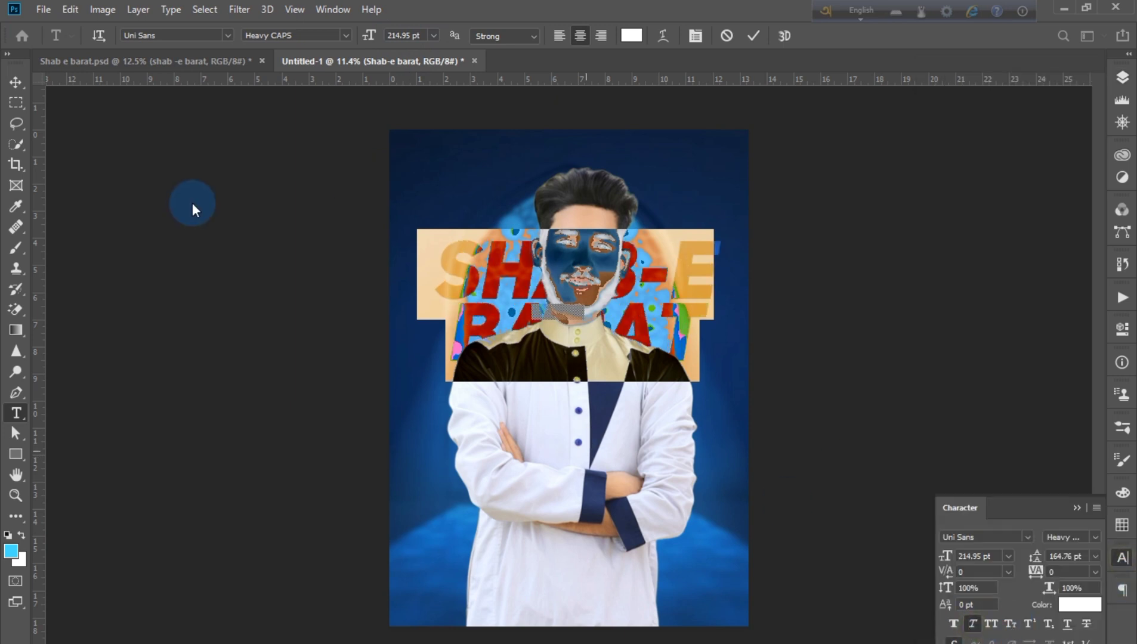
{"action": "key", "text": "v"}
{"action": "left_click_drag", "start_coordinate": [692, 339], "coordinate": [682, 328]}
{"action": "left_click_drag", "start_coordinate": [617, 436], "coordinate": [578, 454]}
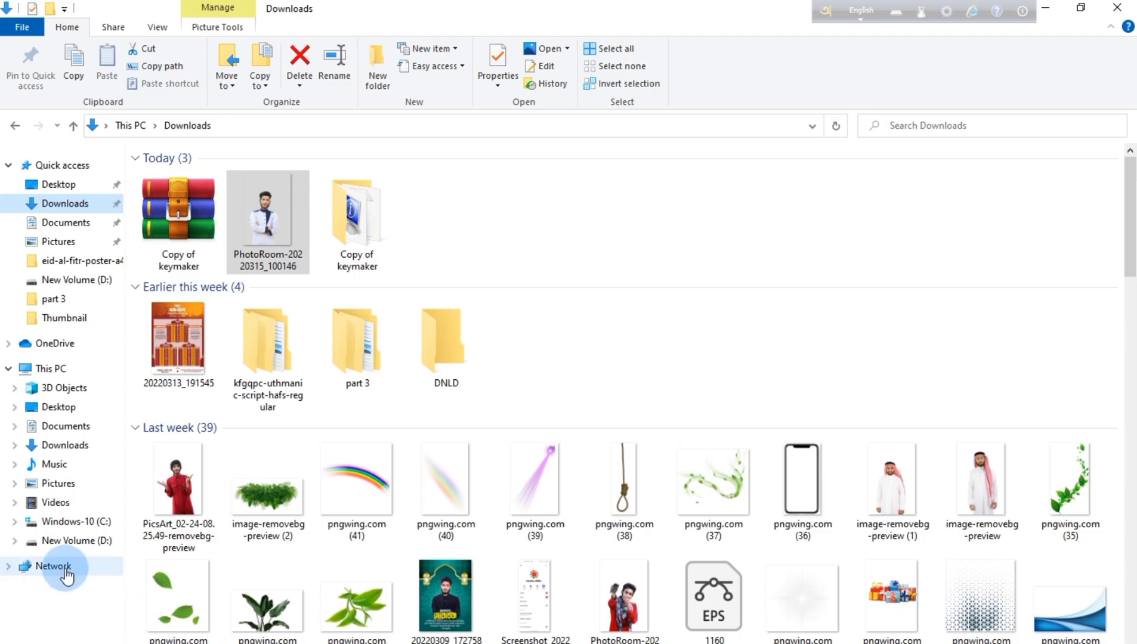
Place the 20190627_132240 gradient image from the SHAPE folder, rotated -90°, across the poster bottom.
{"action": "left_click", "coordinate": [63, 563]}
{"action": "double_click", "coordinate": [288, 298]}
{"action": "mouse_move", "coordinate": [263, 185]}
{"action": "left_mouse_down"}
{"action": "mouse_move", "coordinate": [443, 149]}
{"action": "mouse_move", "coordinate": [328, 219]}
{"action": "left_mouse_up"}
{"action": "left_click", "coordinate": [443, 35]}
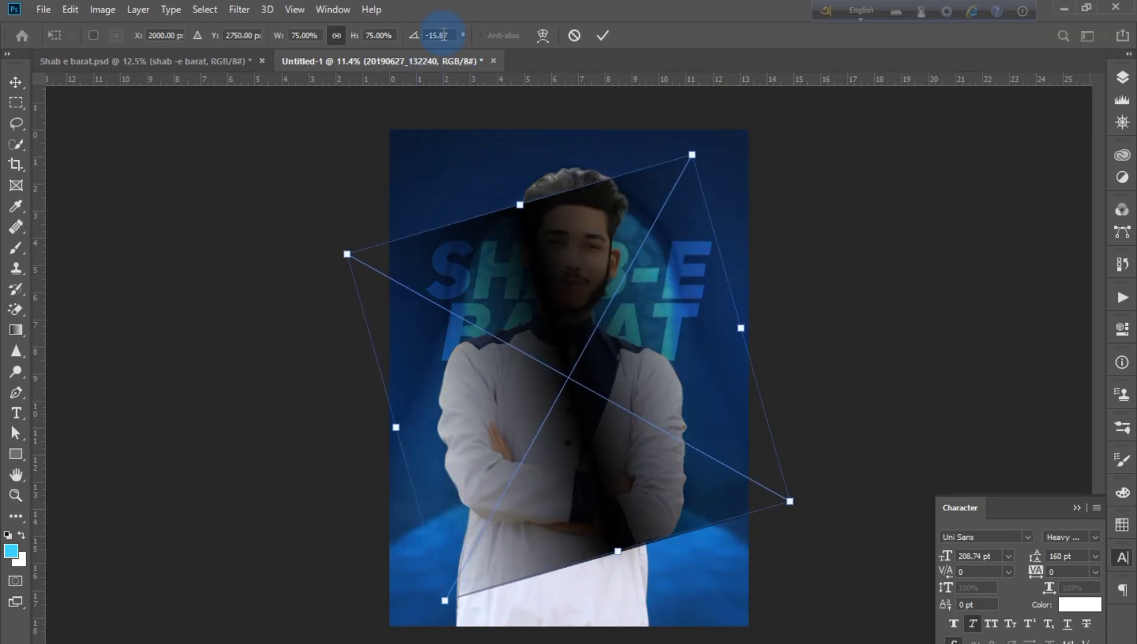
{"action": "type", "text": "-90"}
{"action": "key", "text": "Return"}
{"action": "left_click_drag", "start_coordinate": [589, 197], "coordinate": [606, 498]}
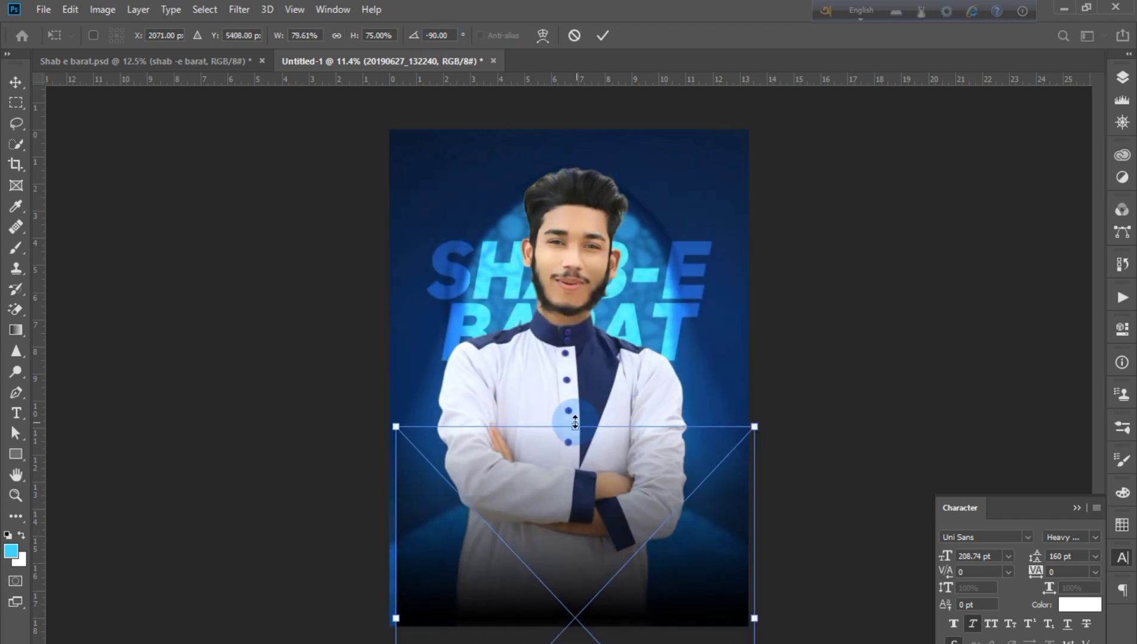
{"action": "left_click_drag", "start_coordinate": [606, 498], "coordinate": [571, 485]}
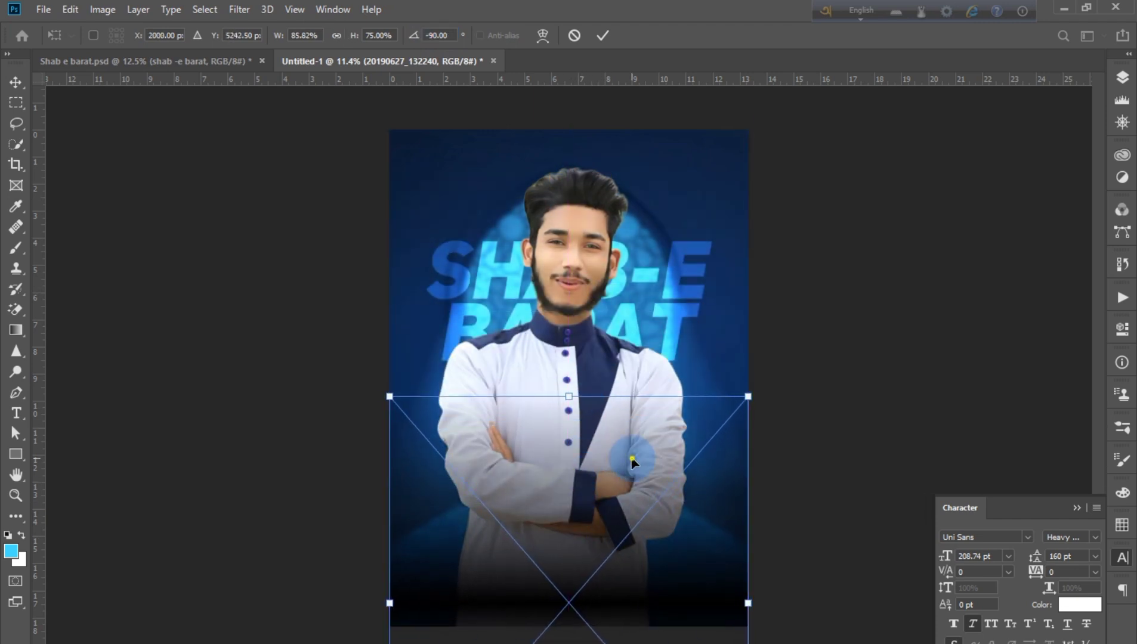
{"action": "left_click_drag", "start_coordinate": [629, 457], "coordinate": [633, 484]}
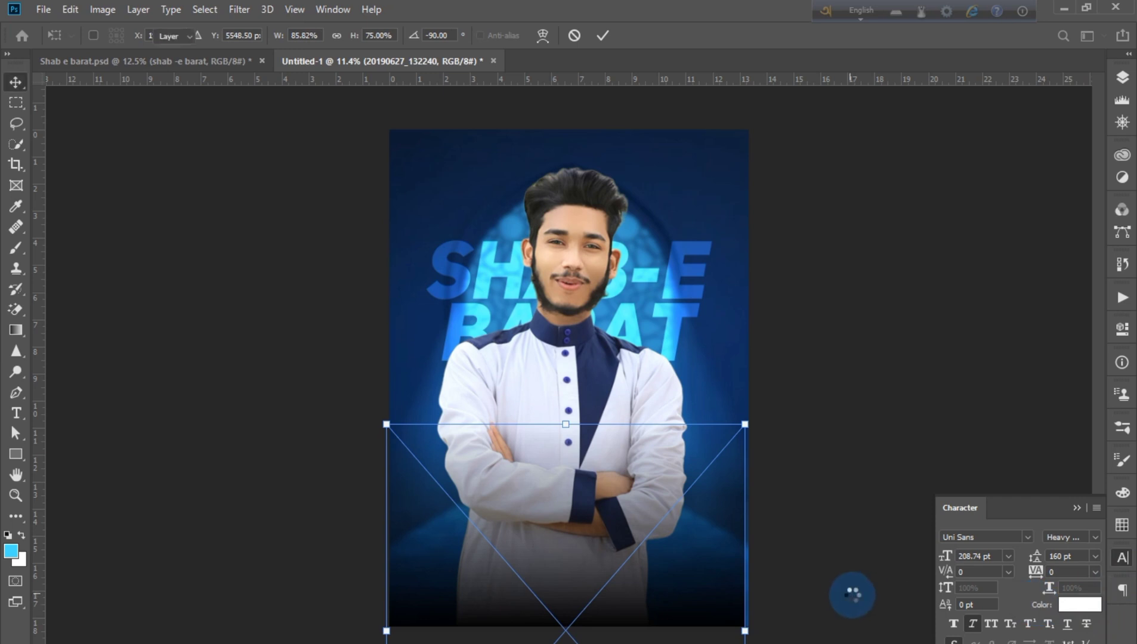
{"action": "key", "text": "Return"}
{"action": "left_click_drag", "start_coordinate": [619, 568], "coordinate": [622, 570]}
Sample a blue from the poster as the text colour.
{"action": "left_click", "coordinate": [1080, 604]}
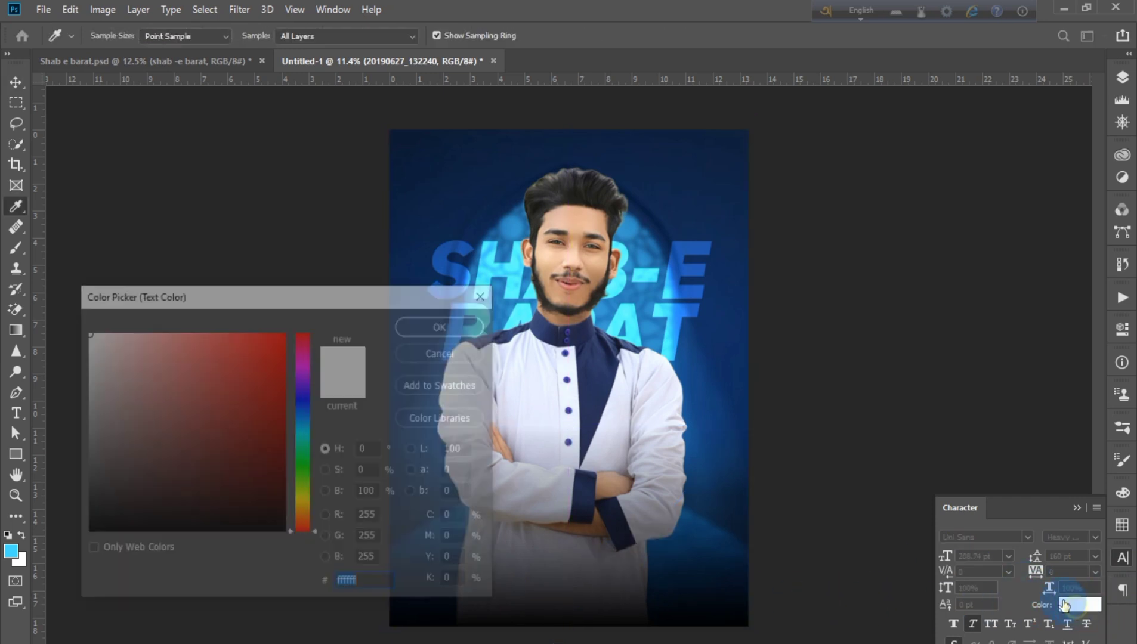
{"action": "left_click", "coordinate": [686, 397]}
{"action": "left_click_drag", "start_coordinate": [685, 421], "coordinate": [692, 388]}
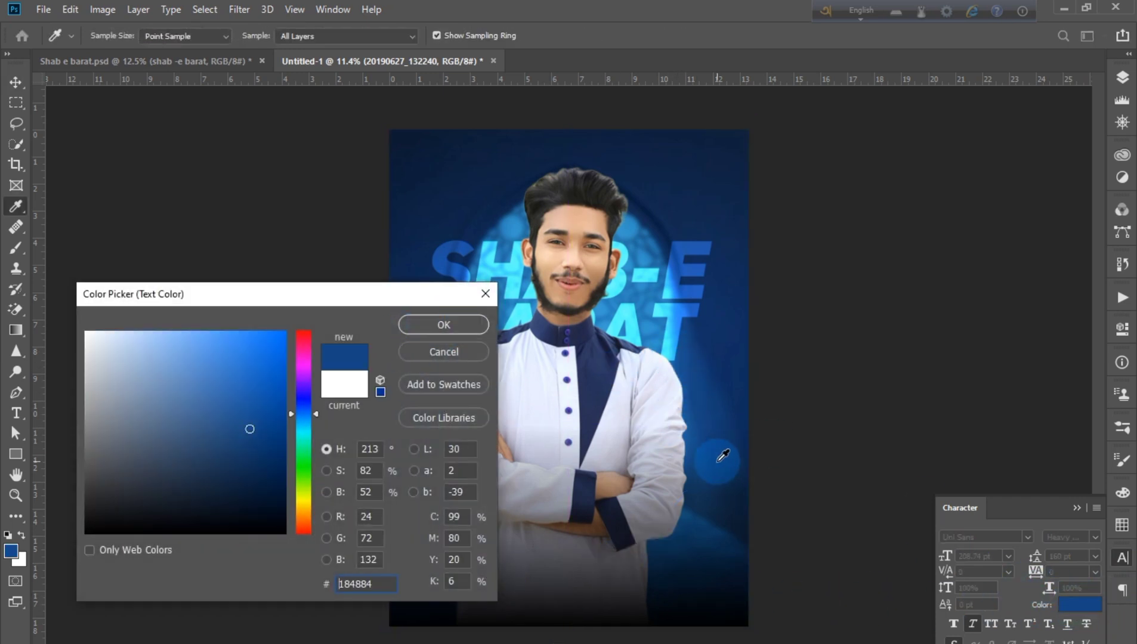
{"action": "left_click", "coordinate": [466, 327]}
{"action": "left_click", "coordinate": [943, 530]}
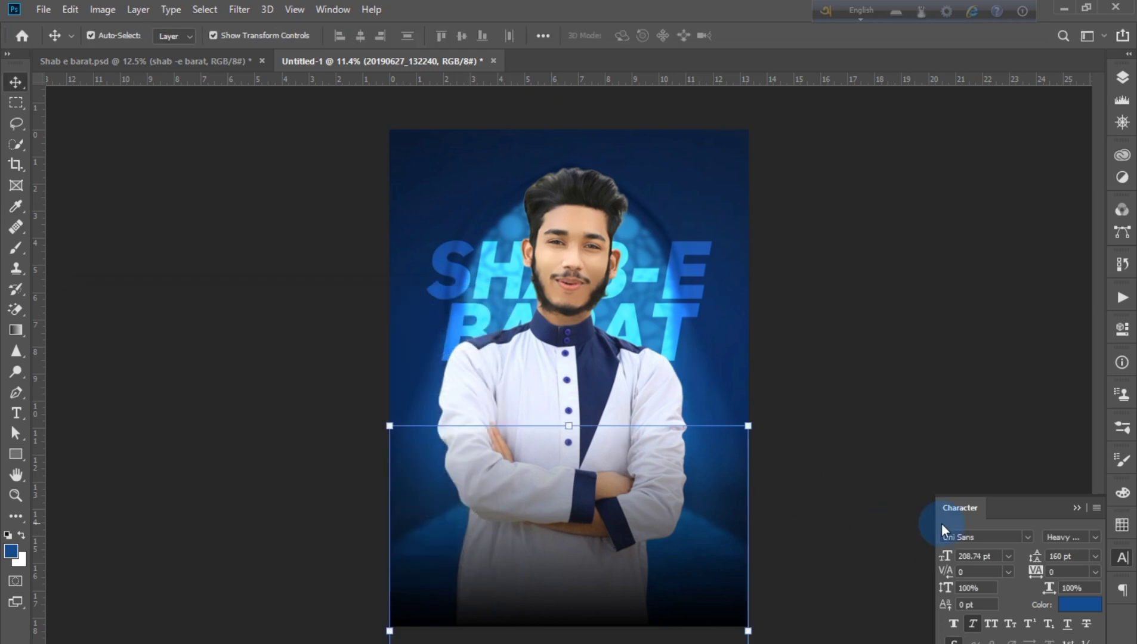
{"action": "left_click", "coordinate": [1074, 510]}
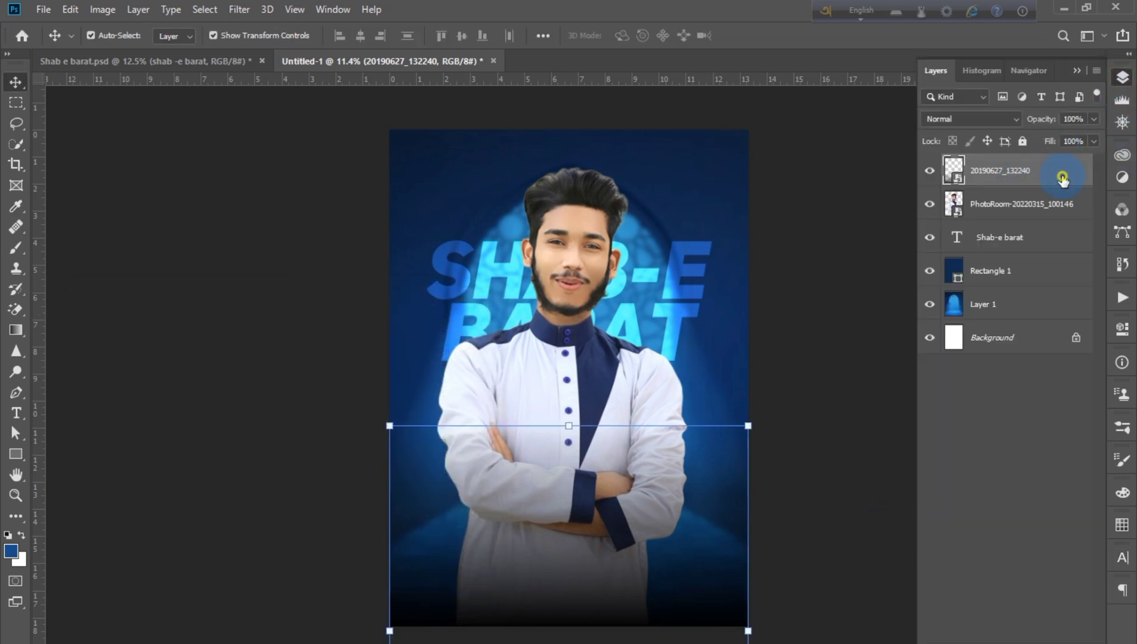
Add a 65% dark blue Color Overlay to the gradient layer and return to Shab e barat.psd.
{"action": "double_click", "coordinate": [1061, 177]}
{"action": "left_click", "coordinate": [90, 370]}
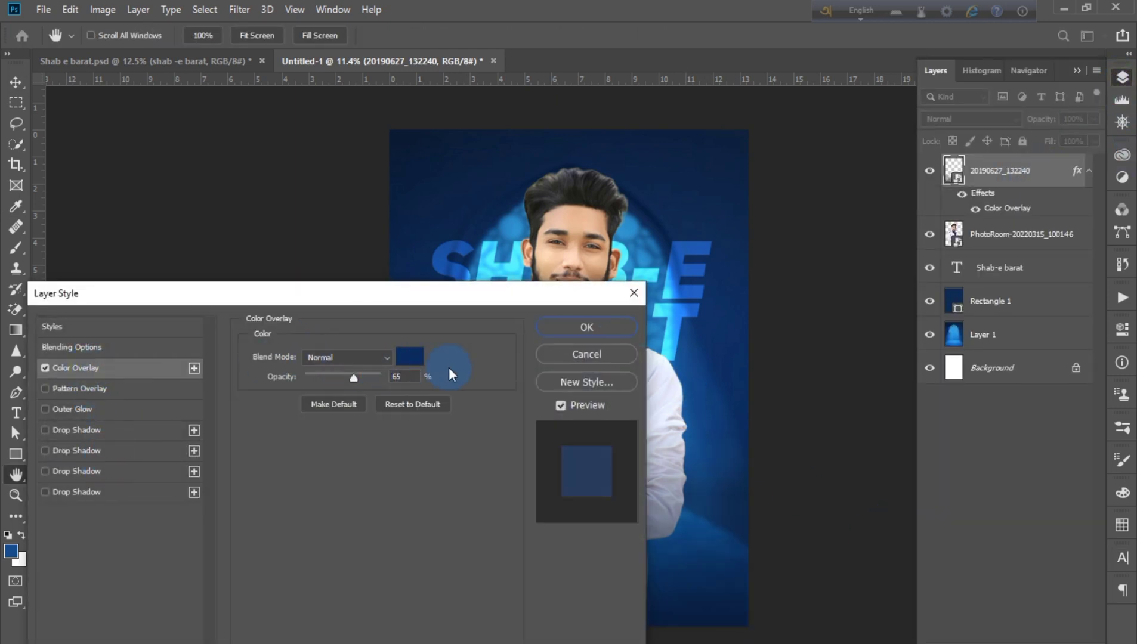
{"action": "left_click_drag", "start_coordinate": [464, 299], "coordinate": [478, 345]}
{"action": "left_click", "coordinate": [581, 373]}
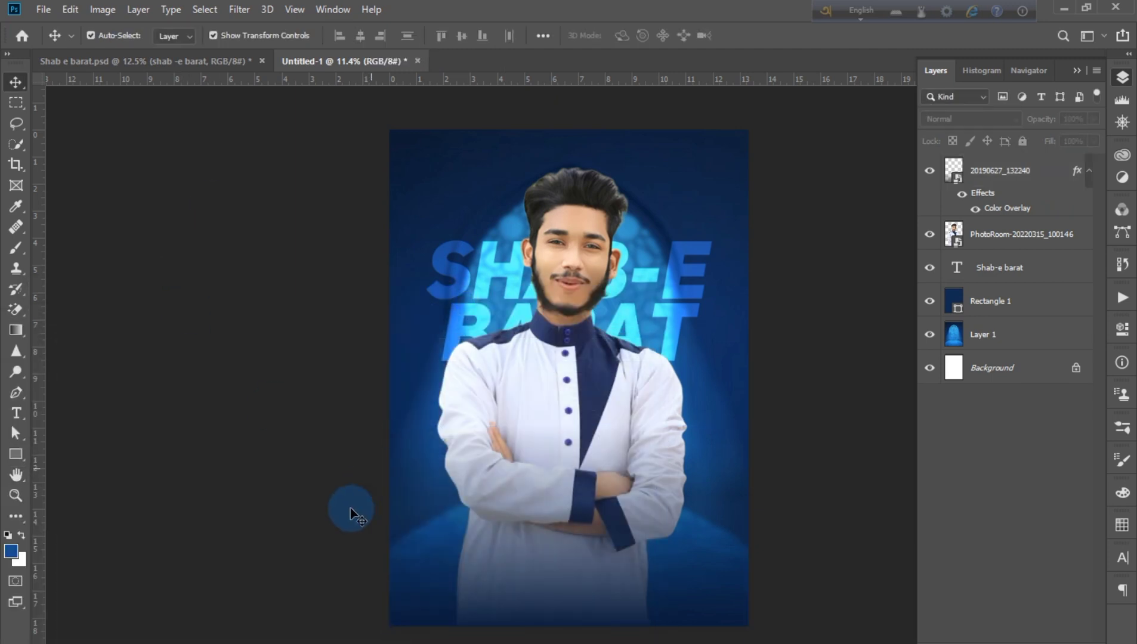
{"action": "left_click", "coordinate": [254, 56]}
{"action": "left_click", "coordinate": [988, 210]}
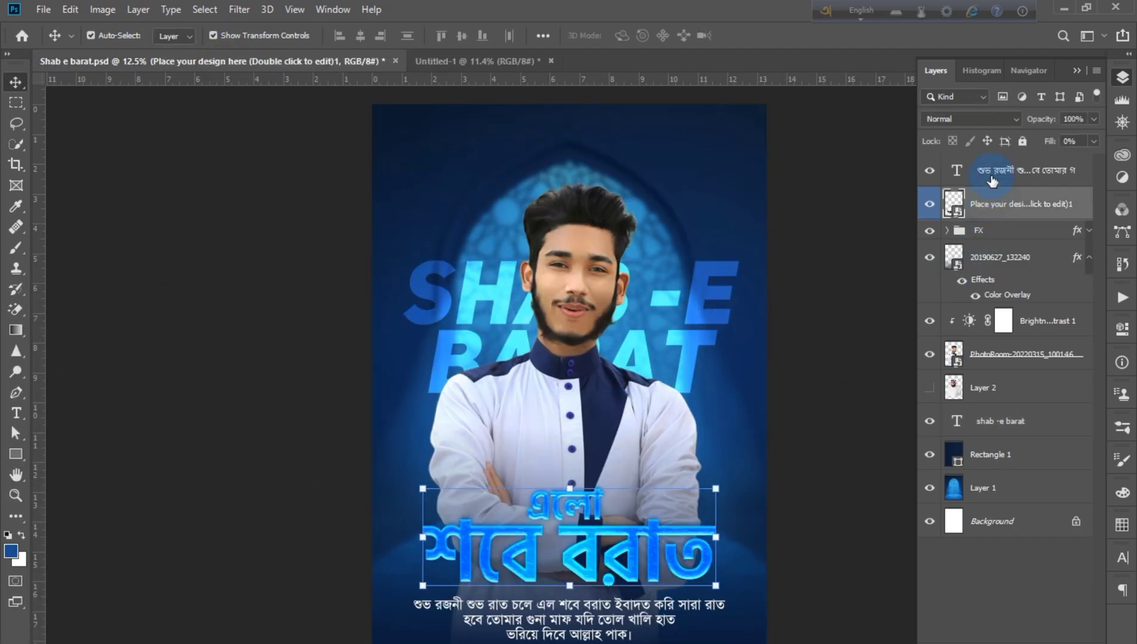
Bring the Bengali title layers and the verse text from Shab e barat.psd into Untitled-1.
{"action": "left_click", "coordinate": [1001, 231], "text": "ctrl"}
{"action": "mouse_move", "coordinate": [1003, 204]}
{"action": "left_mouse_down"}
{"action": "mouse_move", "coordinate": [259, 69]}
{"action": "mouse_move", "coordinate": [482, 519]}
{"action": "mouse_move", "coordinate": [572, 544]}
{"action": "left_mouse_up"}
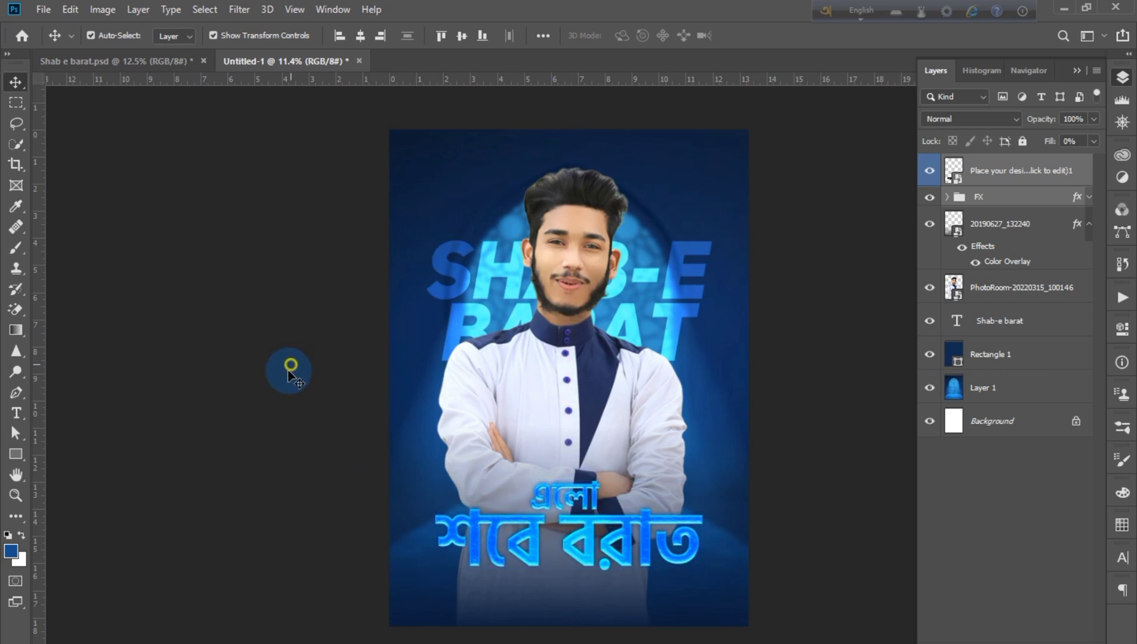
{"action": "left_click_drag", "start_coordinate": [291, 373], "coordinate": [185, 78]}
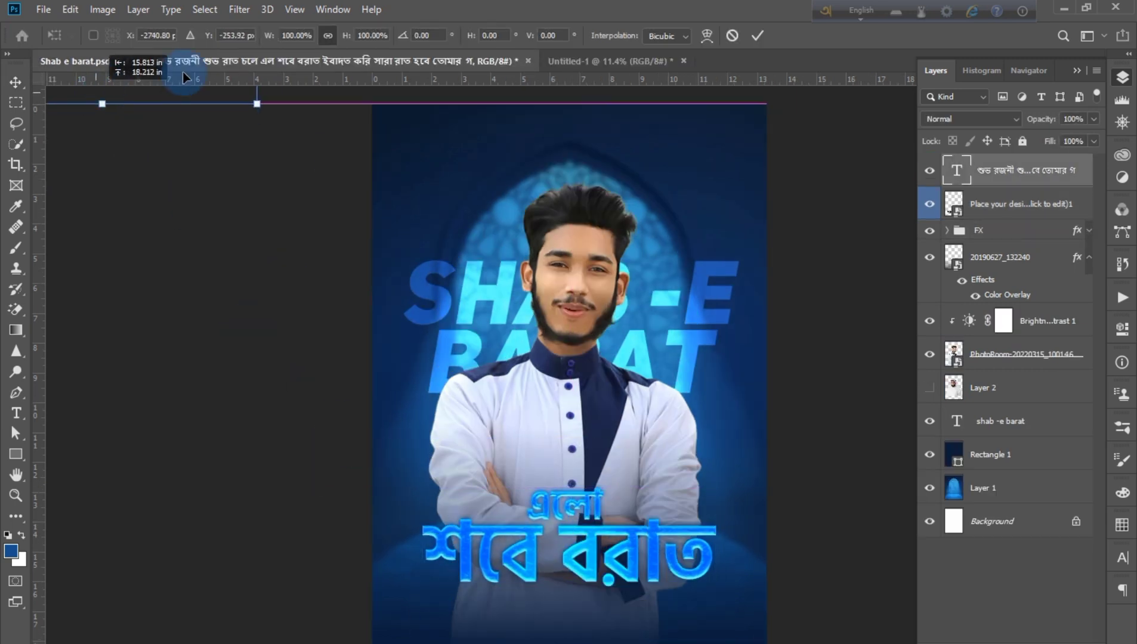
{"action": "mouse_move", "coordinate": [185, 78]}
{"action": "left_mouse_down"}
{"action": "mouse_move", "coordinate": [555, 600]}
{"action": "mouse_move", "coordinate": [595, 411]}
{"action": "left_mouse_up"}
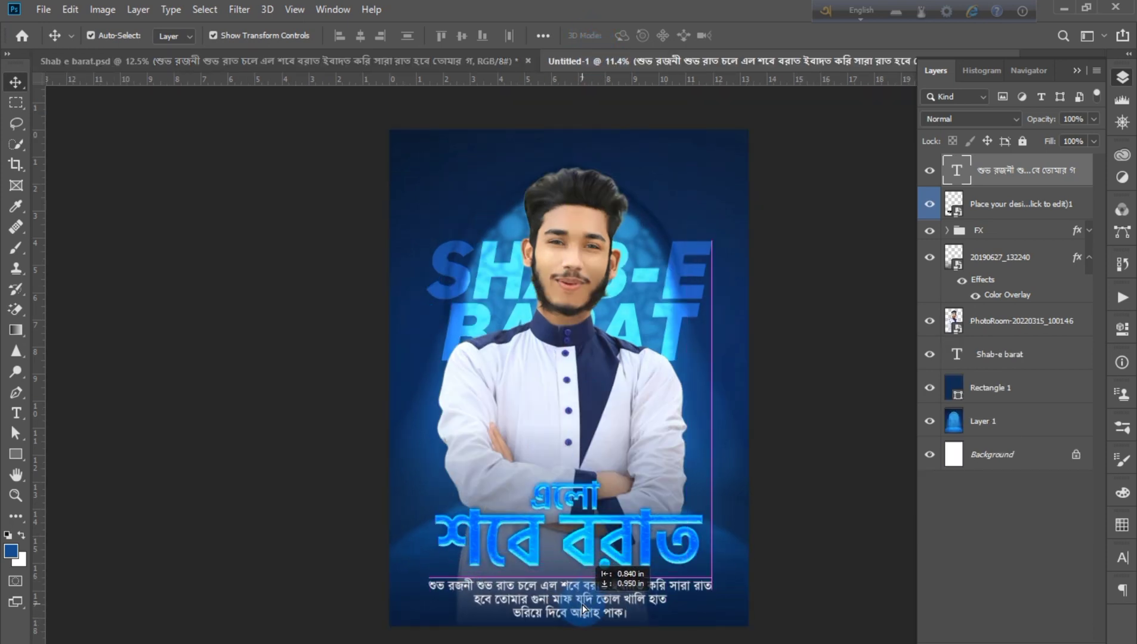
{"action": "left_click_drag", "start_coordinate": [595, 410], "coordinate": [525, 561]}
{"action": "scroll", "coordinate": [623, 537], "scroll_direction": "up", "scroll_amount": 4}
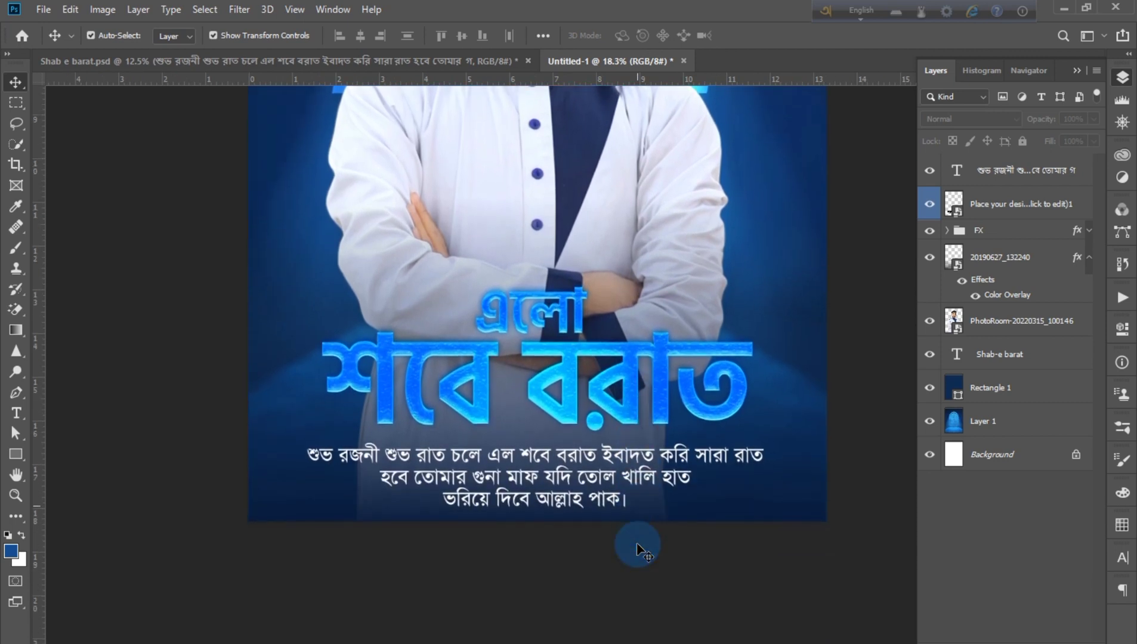
{"action": "left_click_drag", "start_coordinate": [572, 481], "coordinate": [566, 483]}
Raise the Bengali title slightly and move the verse up closer beneath it.
{"action": "left_click", "coordinate": [984, 204]}
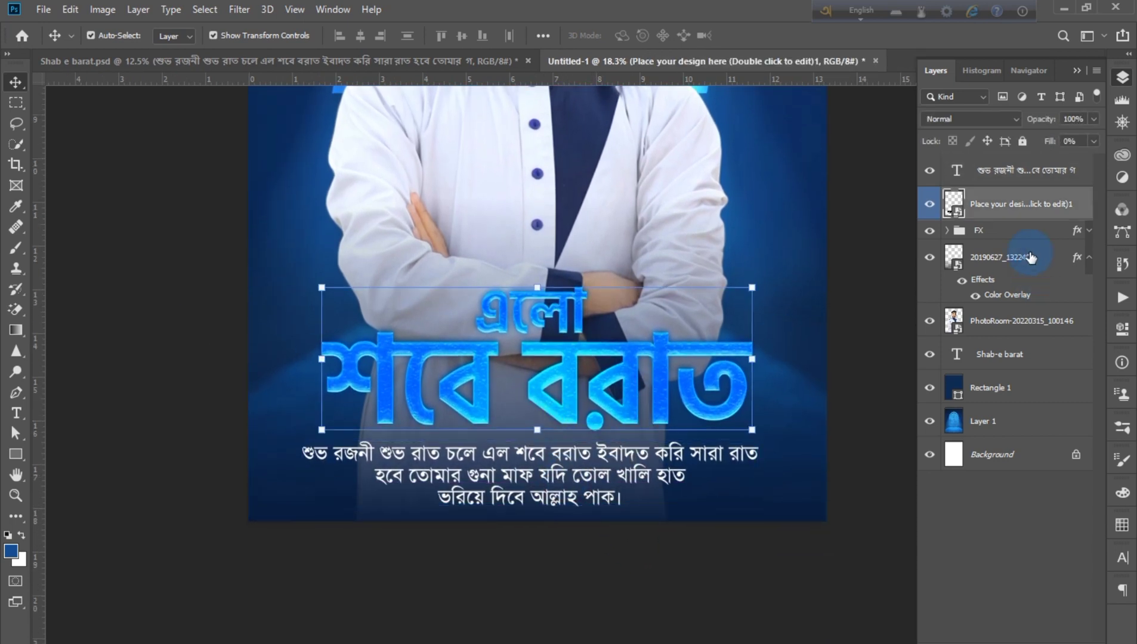
{"action": "left_click", "coordinate": [984, 173], "text": "shift"}
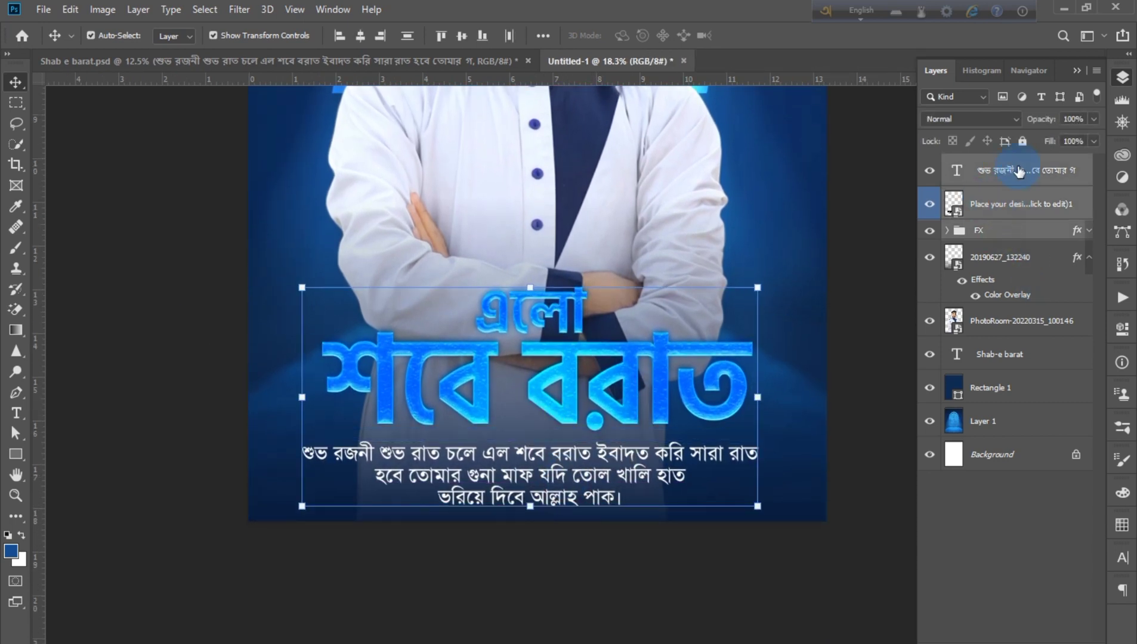
{"action": "left_click", "coordinate": [1008, 206]}
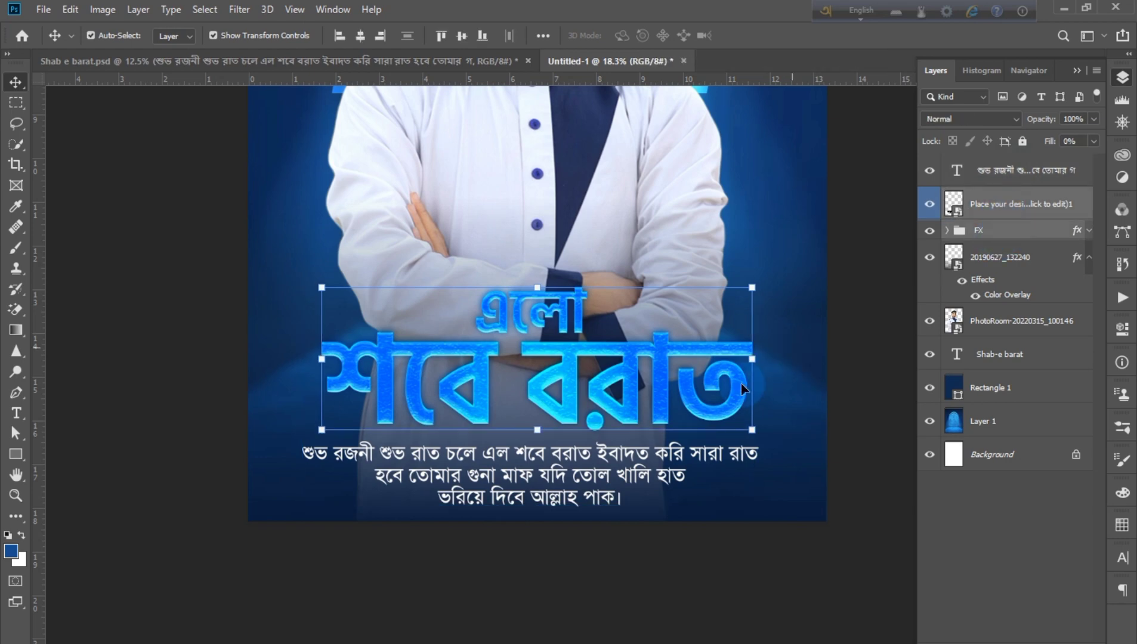
{"action": "left_click_drag", "start_coordinate": [599, 406], "coordinate": [599, 387]}
{"action": "left_click_drag", "start_coordinate": [504, 465], "coordinate": [505, 445]}
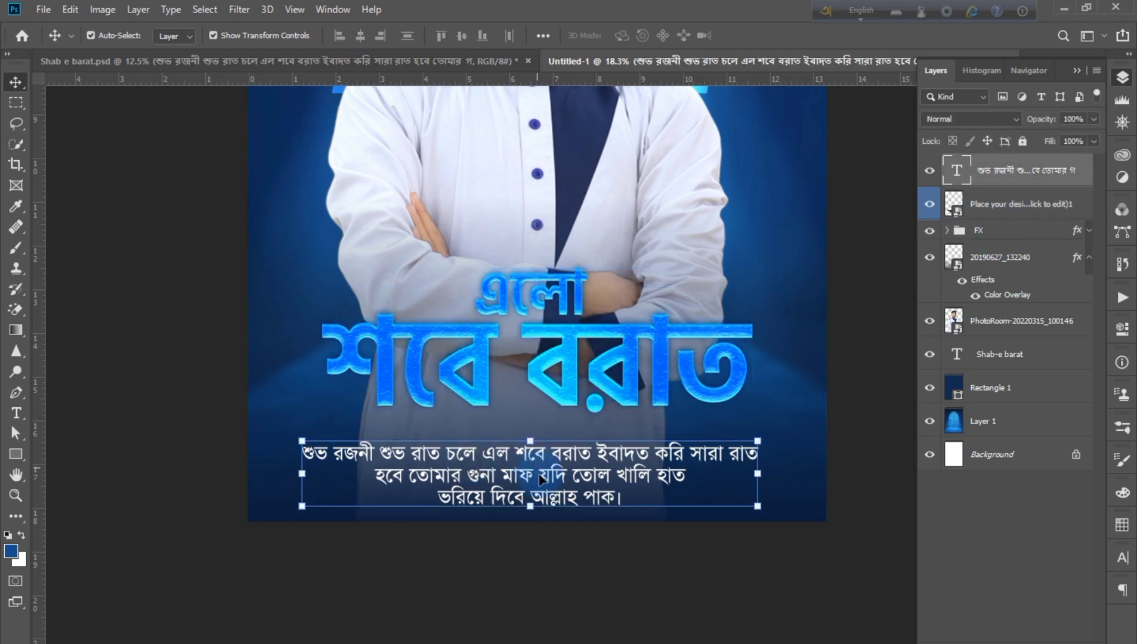
{"action": "left_click", "coordinate": [338, 578]}
{"action": "key", "text": "ctrl+0"}
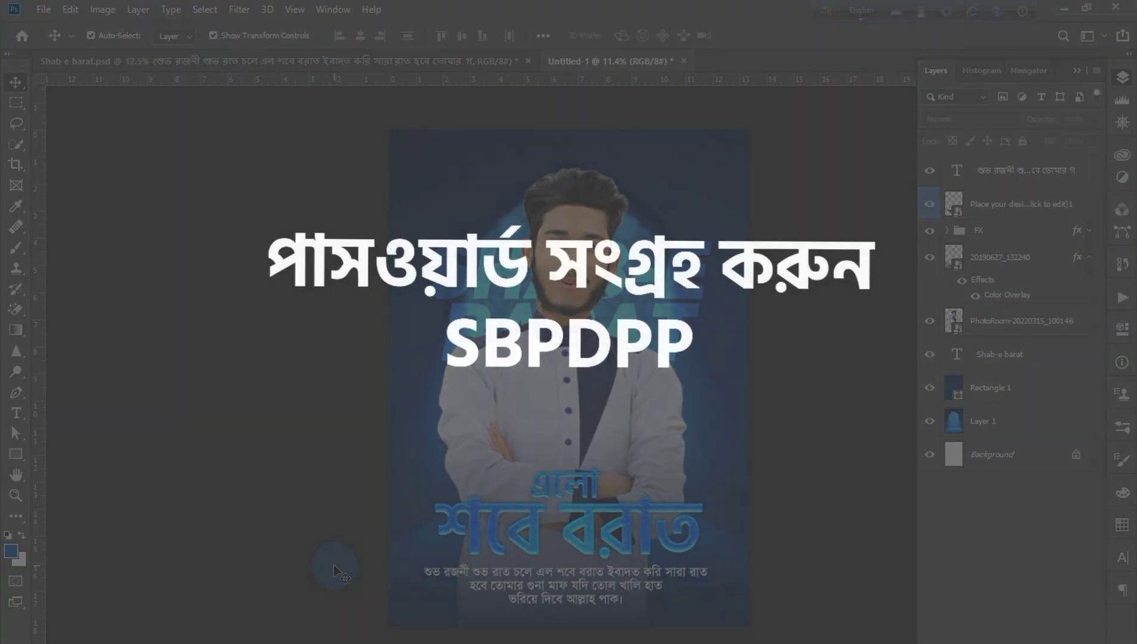
Clip a Brightness/Contrast layer (brightness -22, contrast 25) to the portrait and nudge the portrait down.
{"action": "left_click", "coordinate": [1039, 634]}
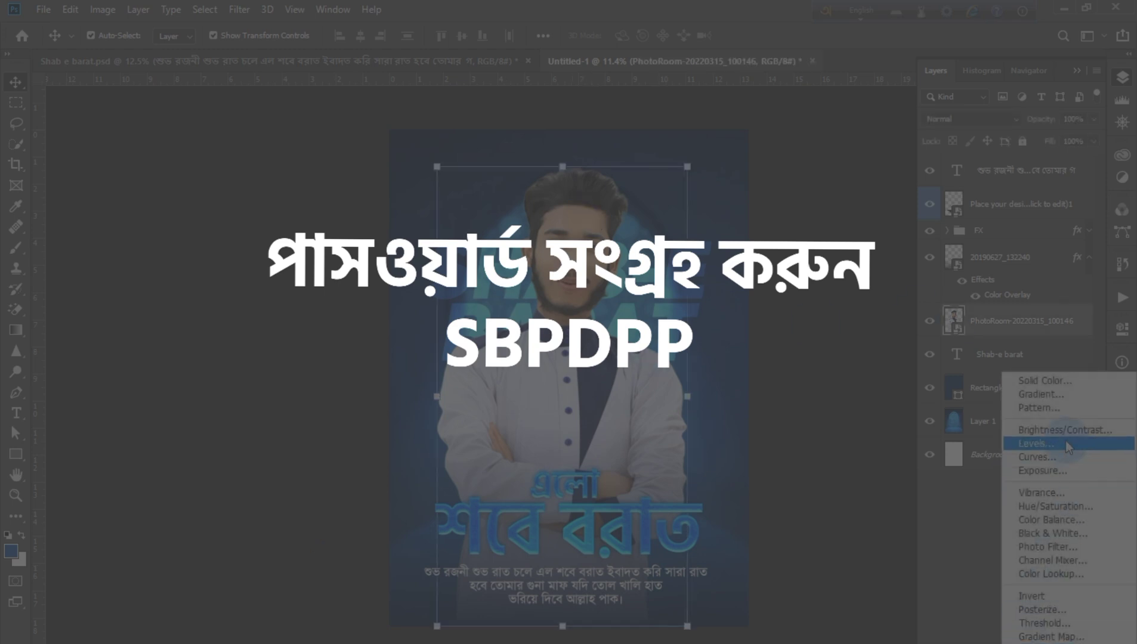
{"action": "left_click", "coordinate": [1029, 436]}
{"action": "left_click", "coordinate": [1070, 402]}
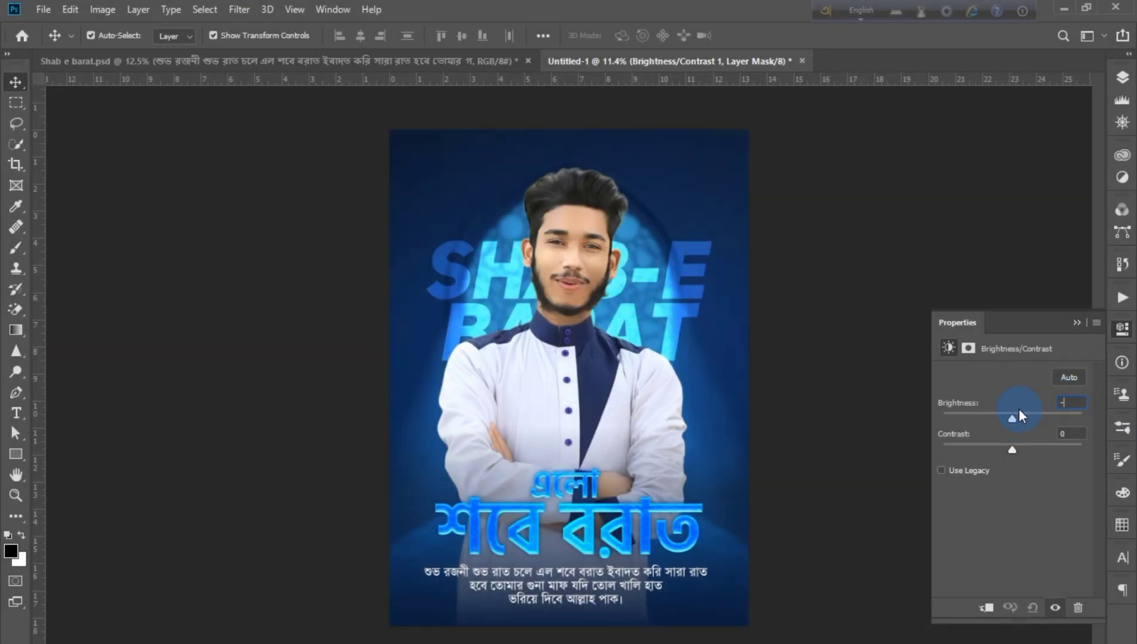
{"action": "type", "text": "22"}
{"action": "key", "text": "Tab"}
{"action": "type", "text": "25"}
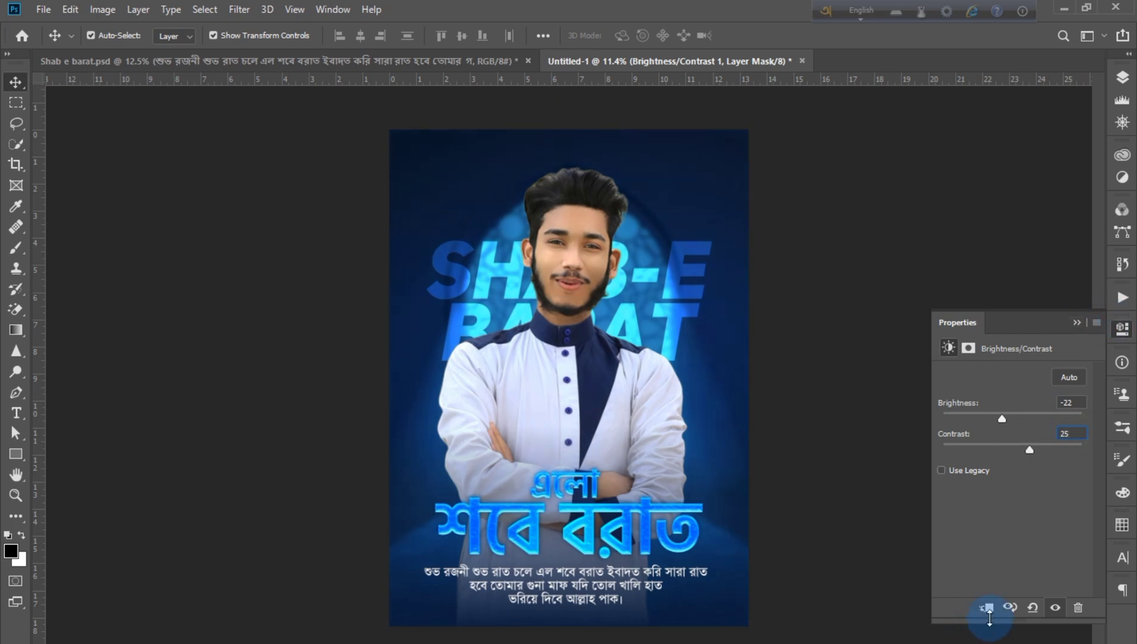
{"action": "left_click", "coordinate": [987, 609]}
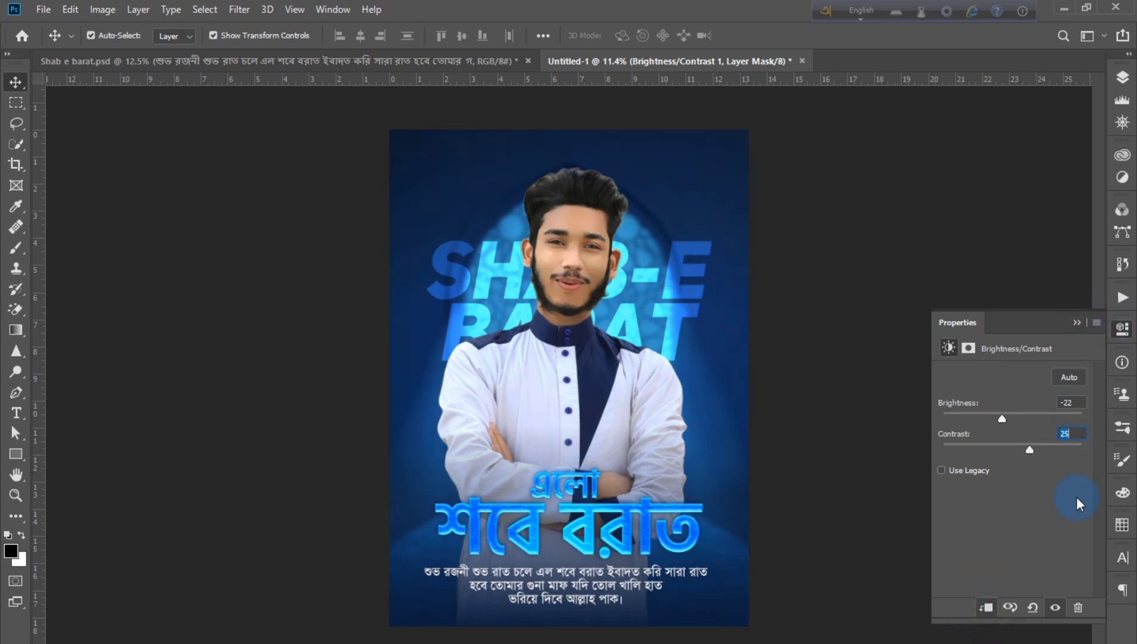
{"action": "left_click", "coordinate": [1077, 323]}
{"action": "left_click", "coordinate": [658, 429]}
{"action": "left_click_drag", "start_coordinate": [579, 395], "coordinate": [577, 395]}
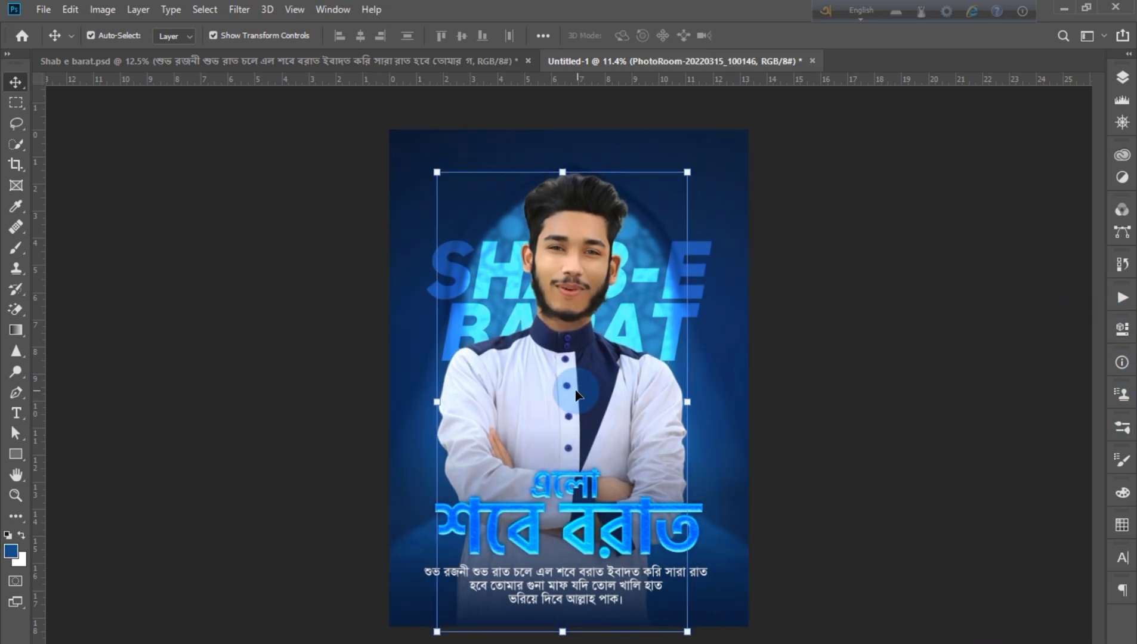
{"action": "left_click", "coordinate": [910, 403]}
{"action": "scroll", "coordinate": [507, 490], "scroll_direction": "up", "scroll_amount": 5}
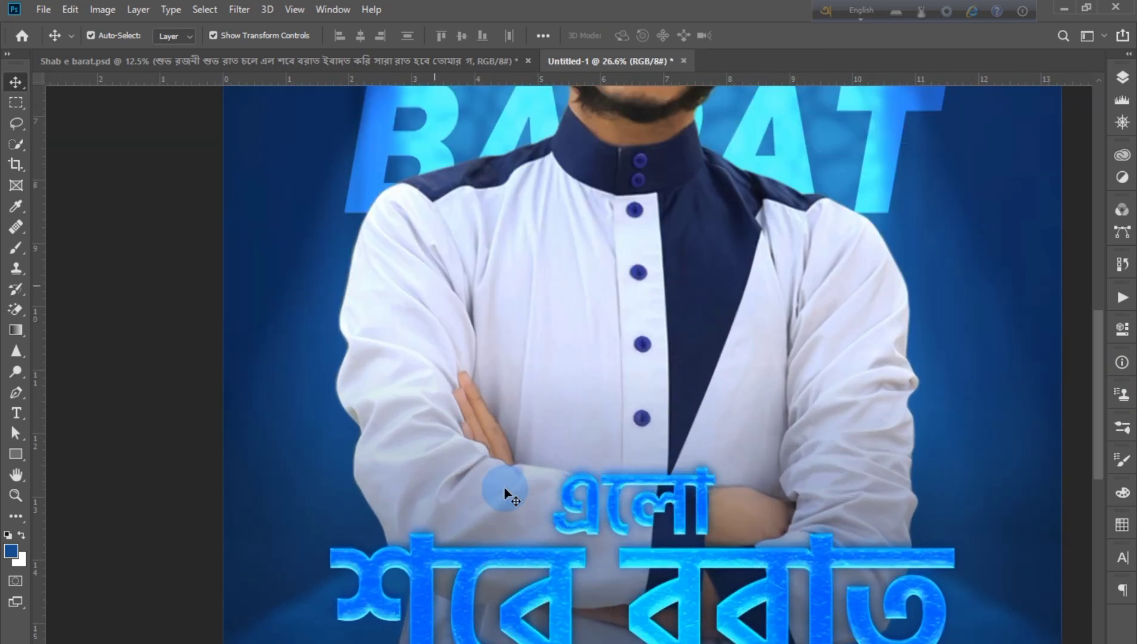
{"action": "scroll", "coordinate": [707, 291], "scroll_direction": "up", "scroll_amount": 2}
{"action": "scroll", "coordinate": [707, 287], "scroll_direction": "up", "scroll_amount": 4}
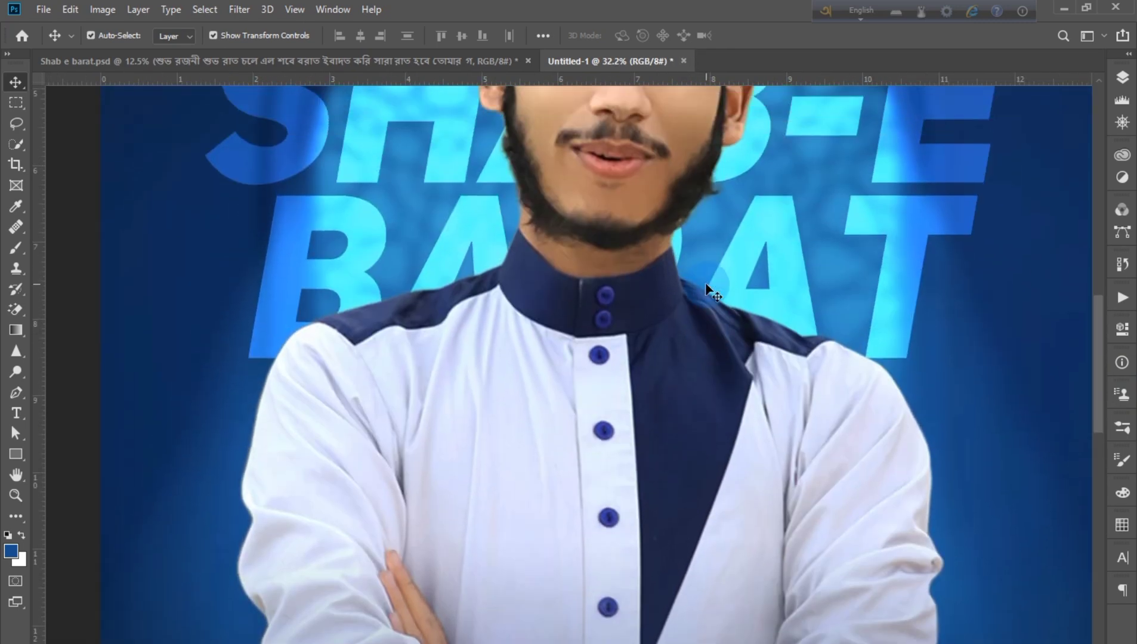
{"action": "scroll", "coordinate": [707, 286], "scroll_direction": "up", "scroll_amount": 3}
{"action": "scroll", "coordinate": [710, 291], "scroll_direction": "up", "scroll_amount": 2}
{"action": "scroll", "coordinate": [711, 292], "scroll_direction": "right", "scroll_amount": 2}
{"action": "scroll", "coordinate": [710, 292], "scroll_direction": "left", "scroll_amount": 5}
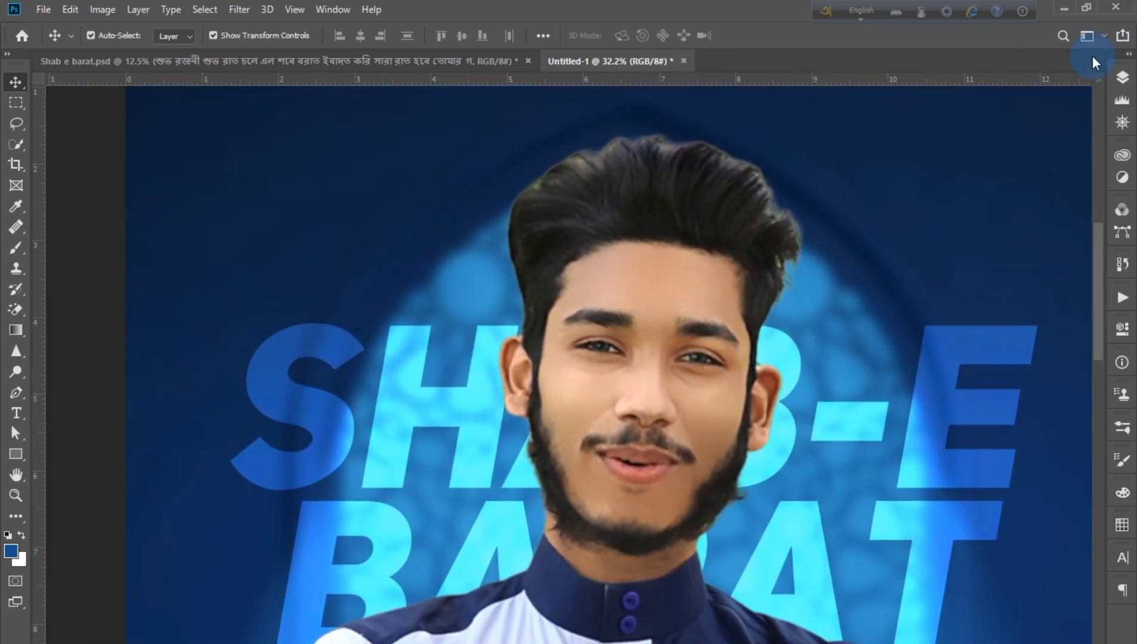
{"action": "left_click", "coordinate": [1123, 77]}
{"action": "left_click", "coordinate": [930, 356]}
{"action": "left_click", "coordinate": [931, 358]}
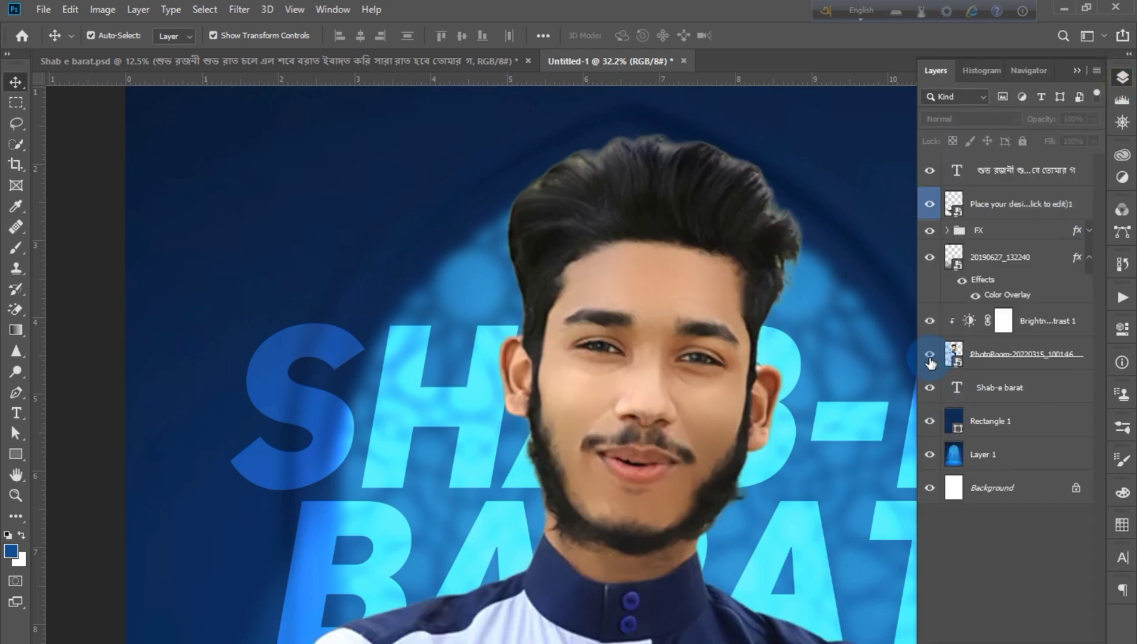
{"action": "left_click", "coordinate": [1078, 71]}
{"action": "scroll", "coordinate": [698, 330], "scroll_direction": "down", "scroll_amount": 2}
{"action": "scroll", "coordinate": [705, 333], "scroll_direction": "down", "scroll_amount": 2}
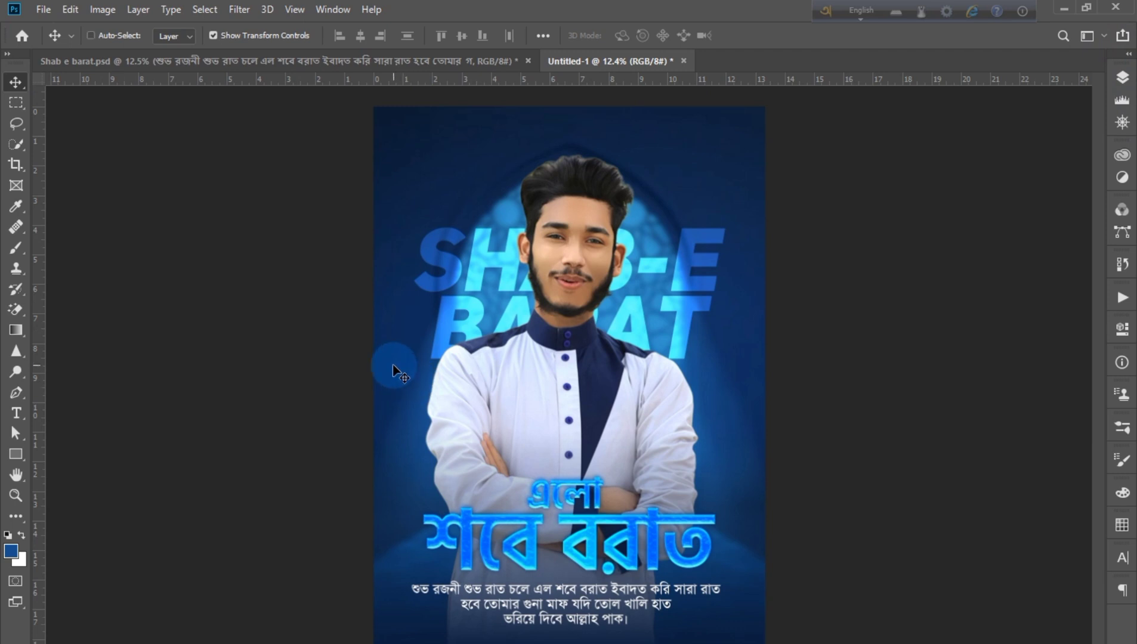
Export the poster through Save for Web as a JPEG at quality 60 named 'tutorial'.
{"action": "key", "text": "ctrl+alt+shift+s"}
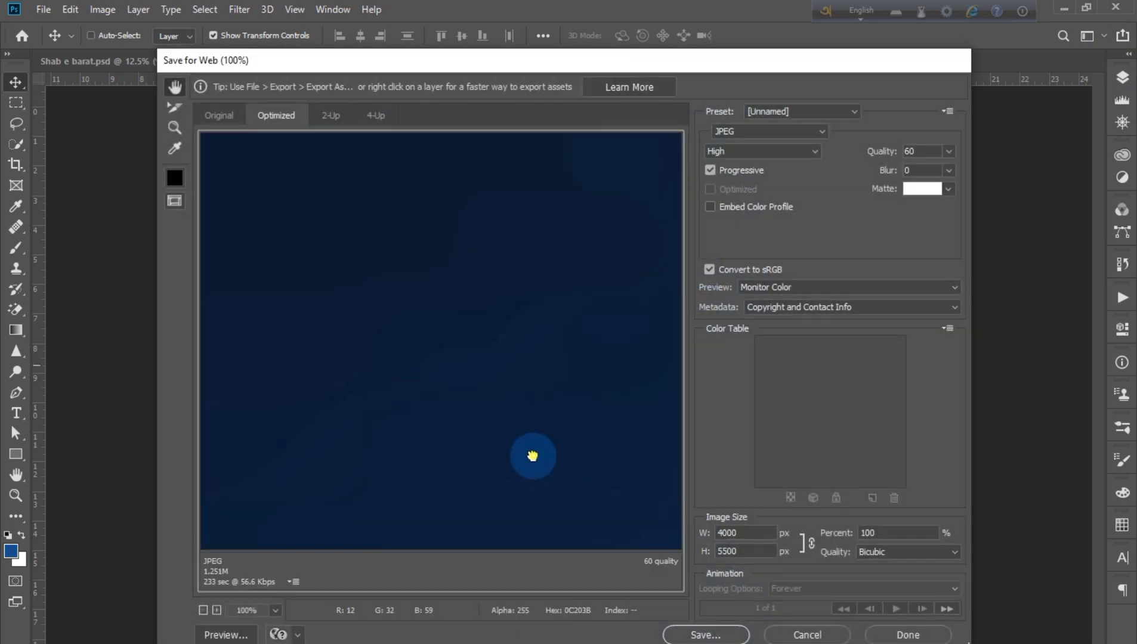
{"action": "left_click_drag", "start_coordinate": [646, 490], "coordinate": [502, 471]}
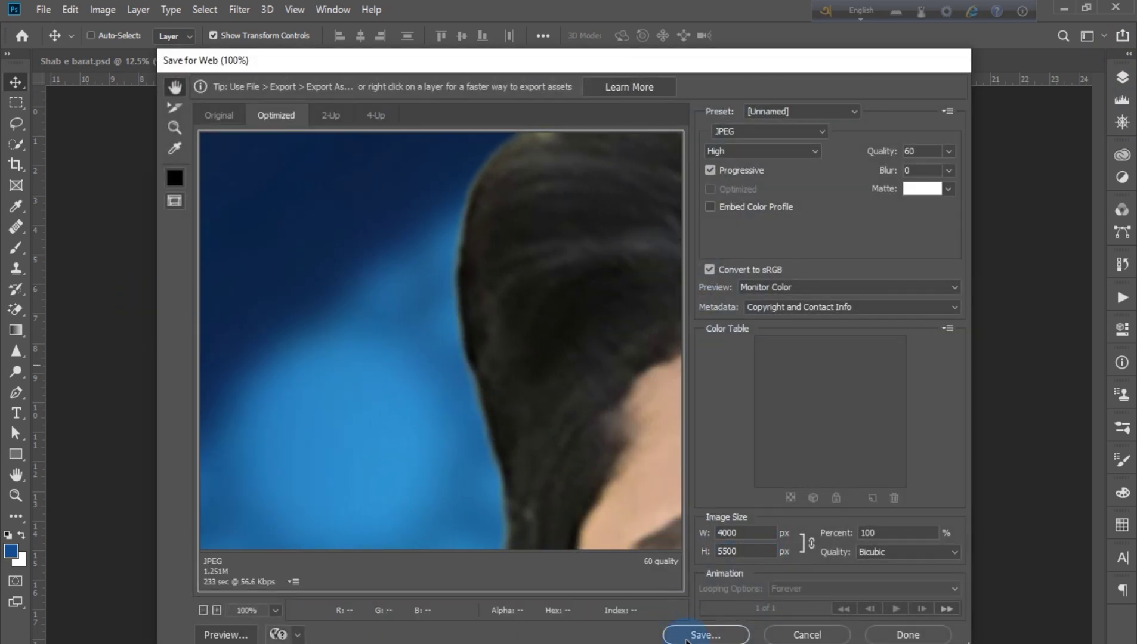
{"action": "left_click", "coordinate": [695, 635]}
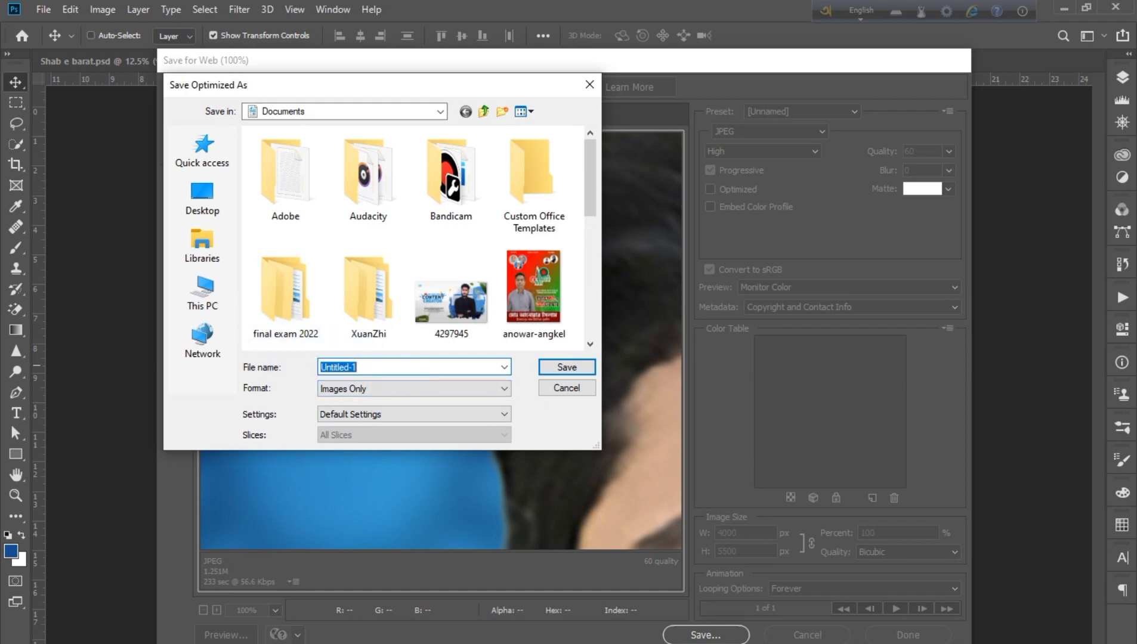
{"action": "type", "text": "ial"}
{"action": "key", "text": "Return"}
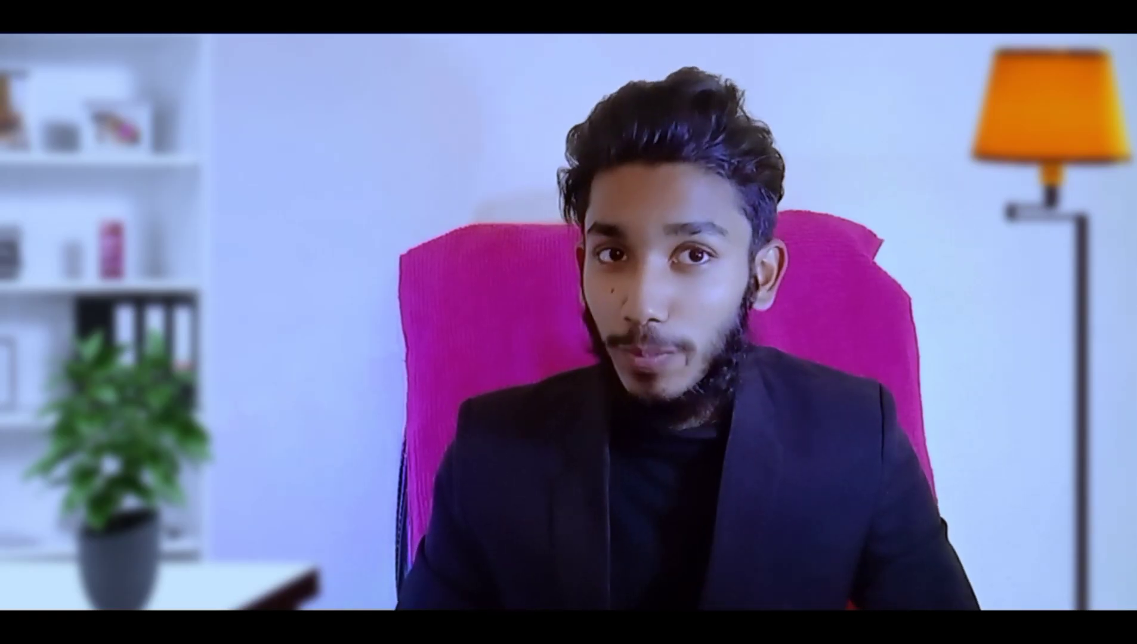